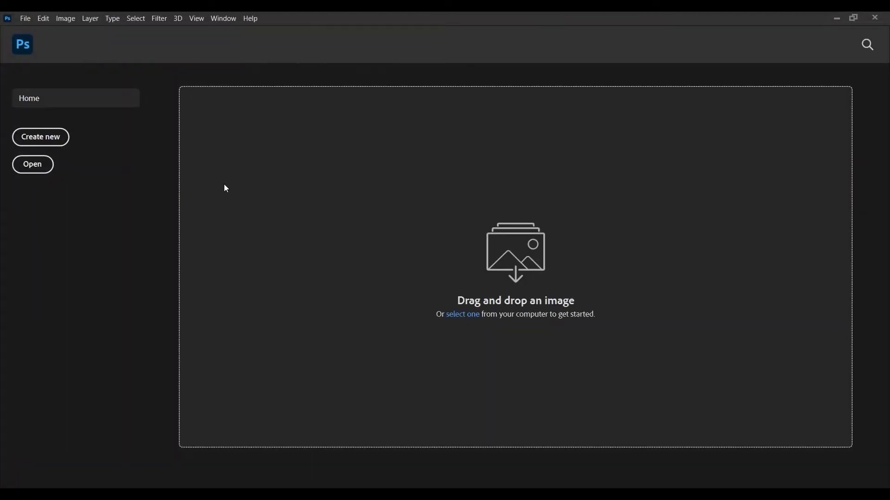
Create a blank white 4 × 4 in document at 300 ppi (1200 × 1200 px)
left_click(58, 140)
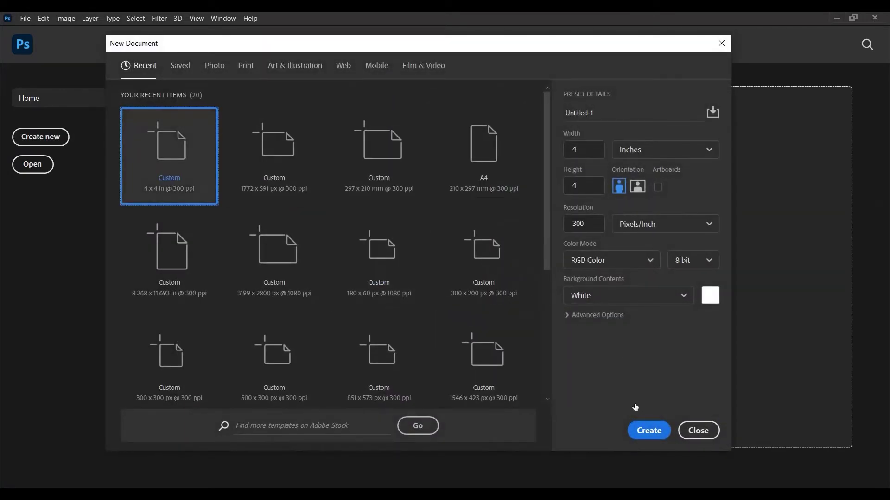
left_click(641, 429)
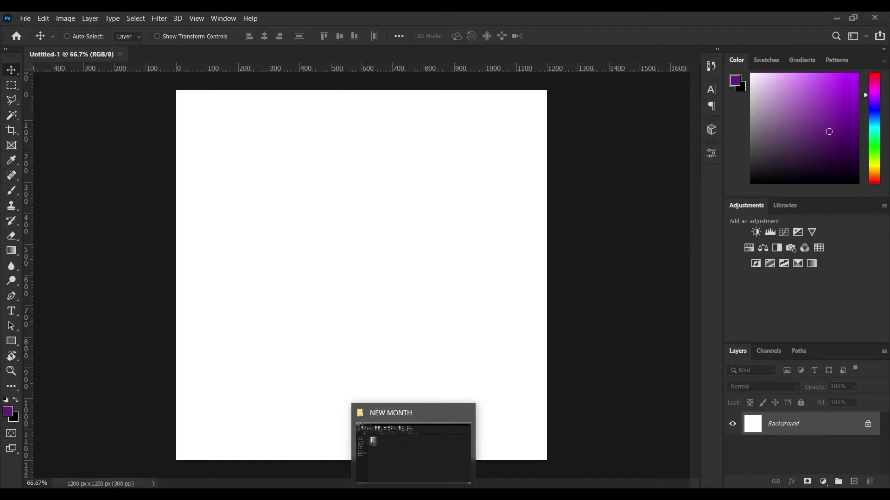
Open 5527313.psd from the abstract-arcade-text-effect folder in the NEW MONTH window
left_click(412, 445)
double_click(137, 158)
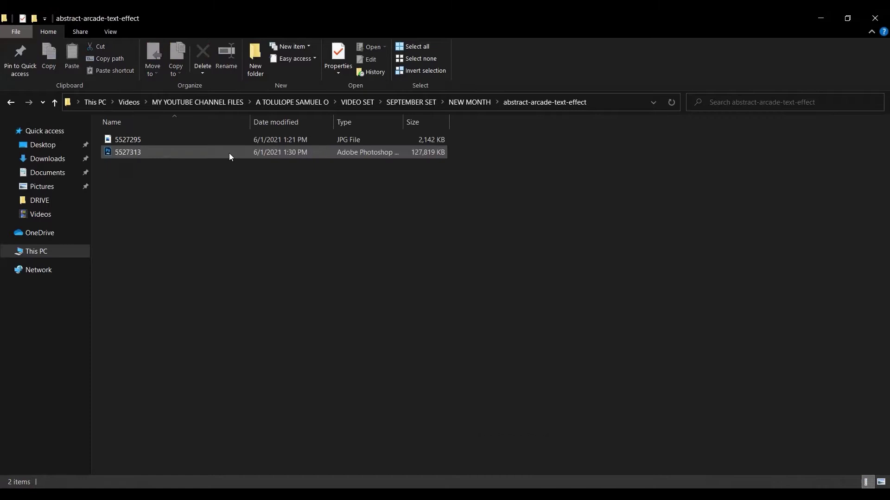
double_click(163, 151)
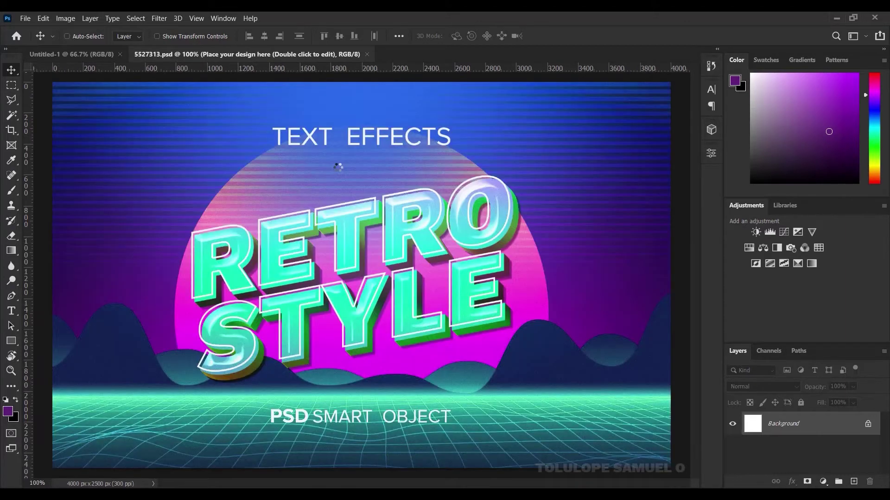
Add a solid colour fill layer of #5F2178 purple to the Untitled-1 document
left_click(84, 57)
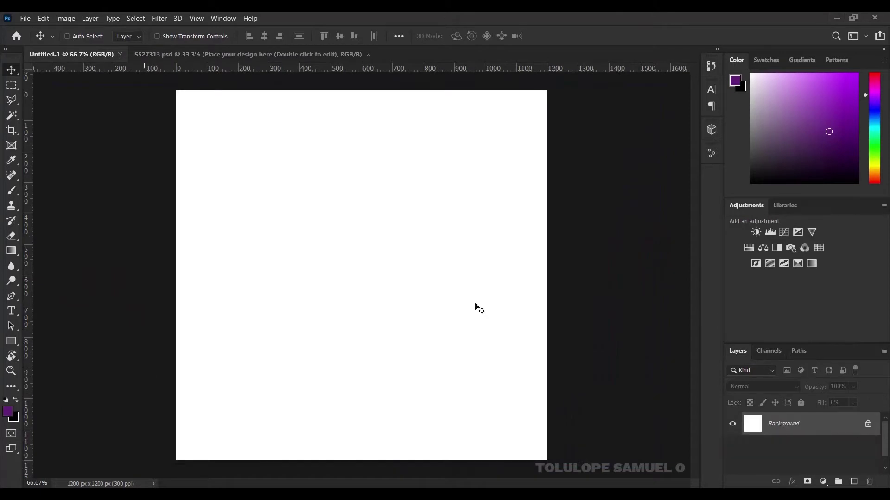
left_click(823, 481)
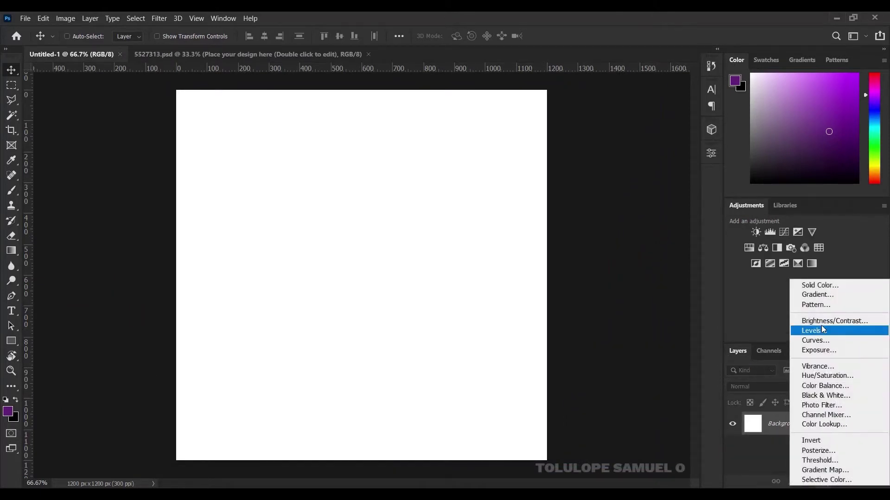
left_click(810, 287)
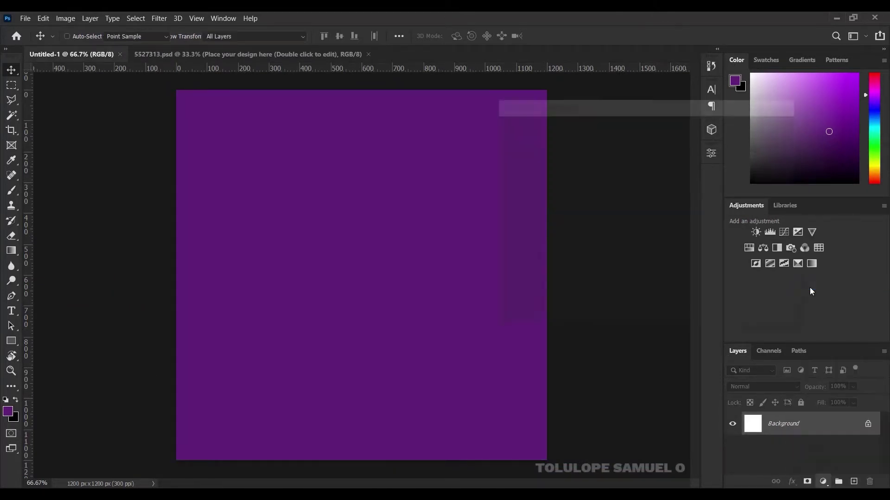
left_click_drag(718, 315, 680, 316)
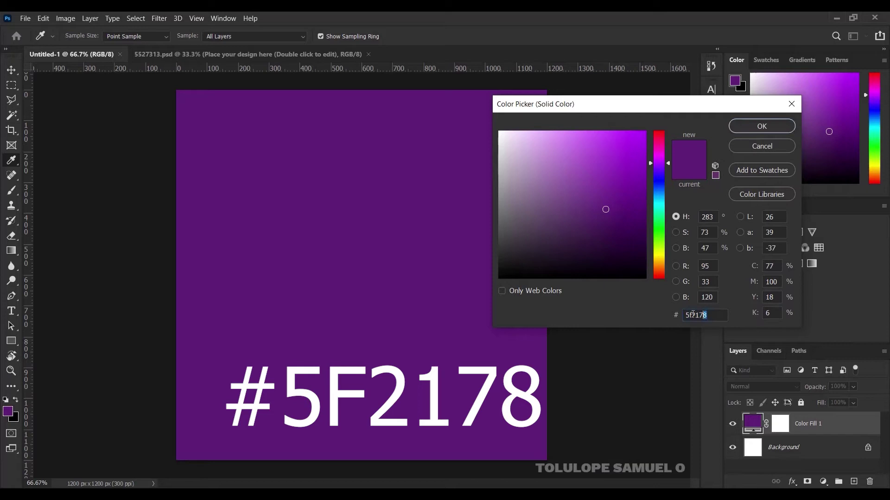
left_click(750, 129)
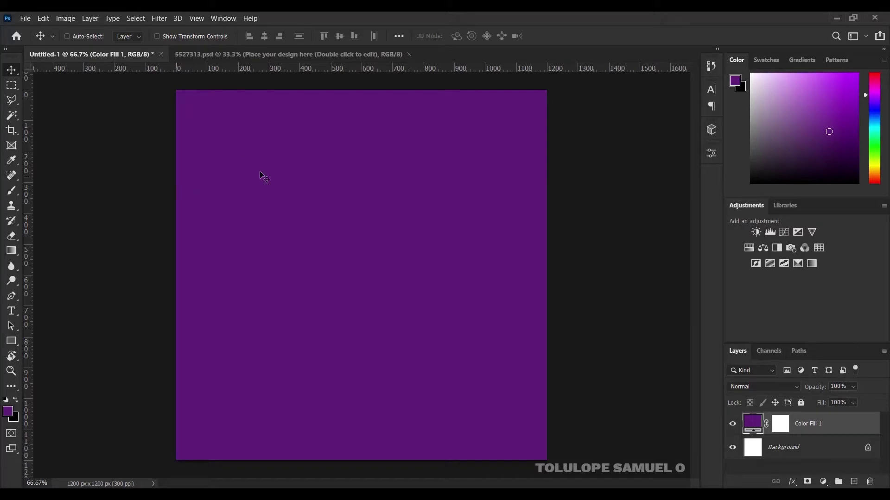
Place a vertical guide at 3% from the left edge using View > New Guide
left_click(194, 18)
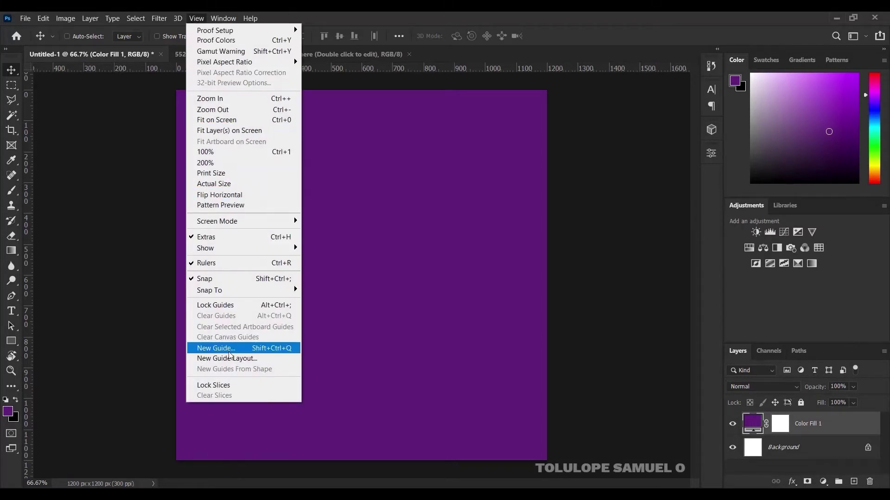
left_click(243, 352)
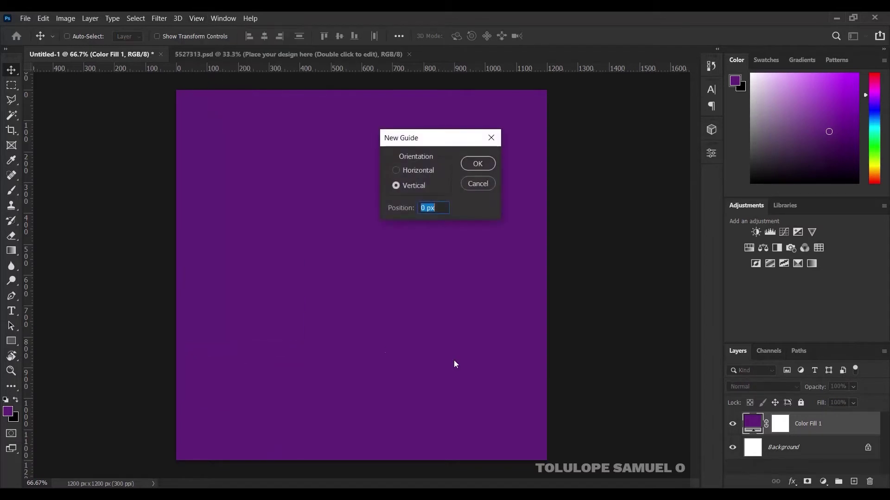
type("3")
type("%")
key("Return")
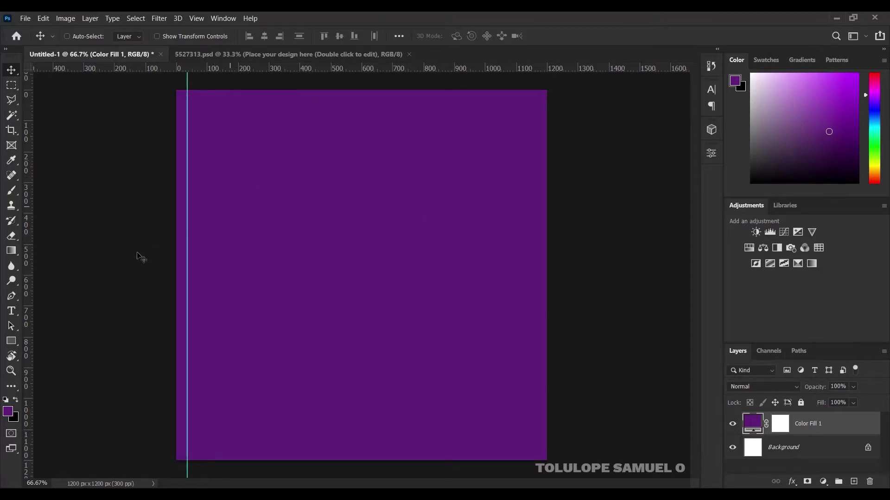
Select the Type tool and set the font to Work Sans Black
left_click(11, 310)
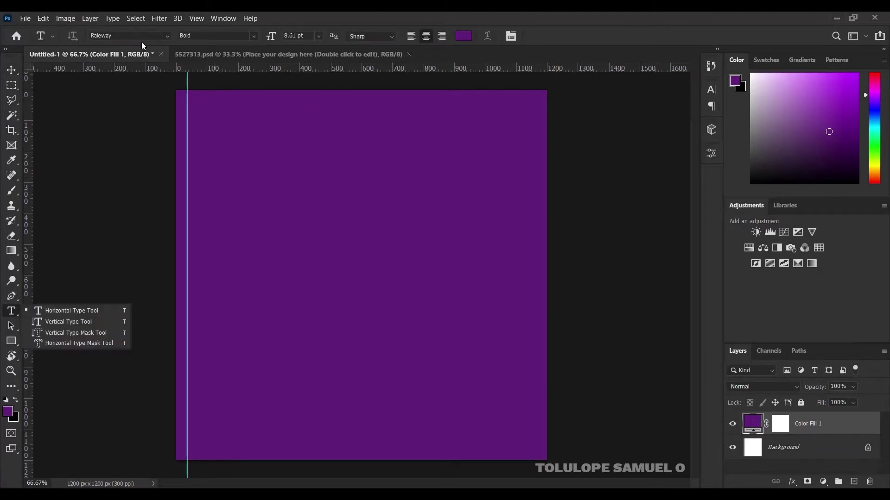
left_click(133, 36)
type("Work Sans")
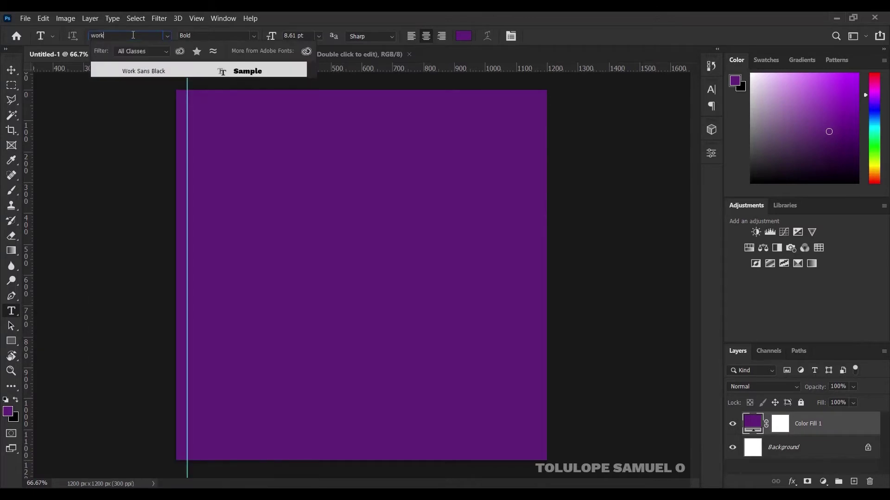
left_click(155, 74)
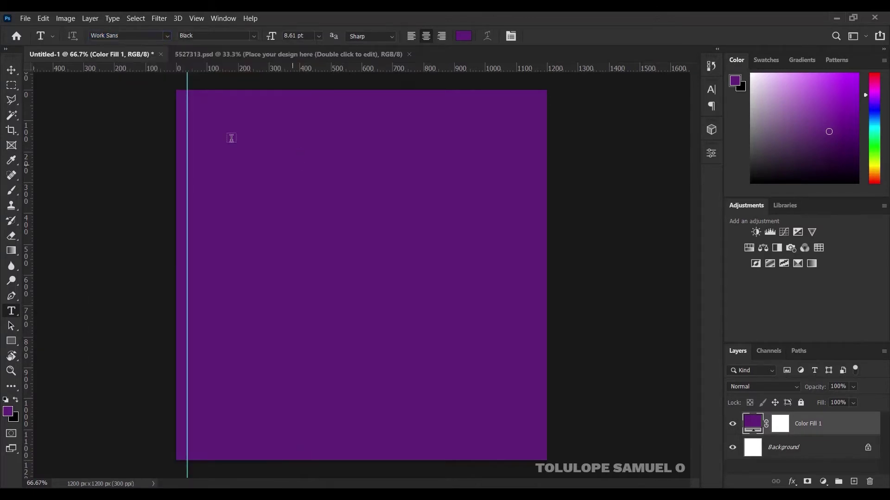
Type BRAND LOGO HERE near the top-left in white text
left_click(201, 124)
key("BackSpace")
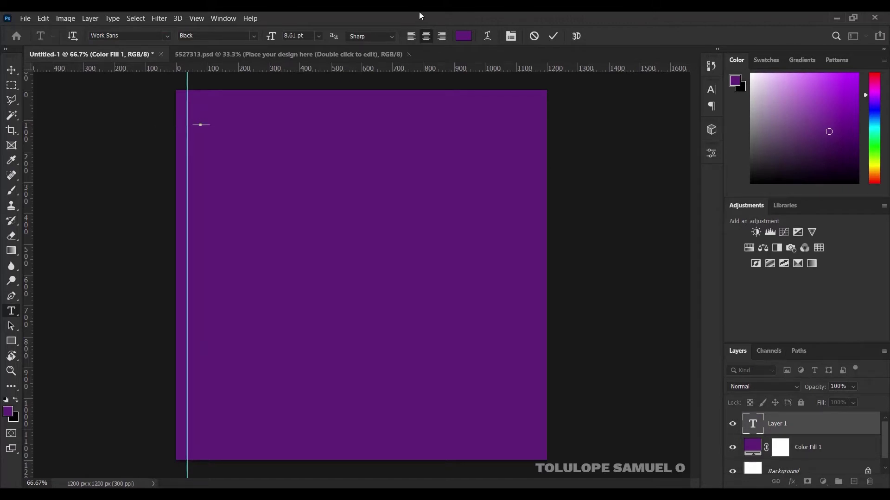
key("ctrl+a")
left_click(464, 37)
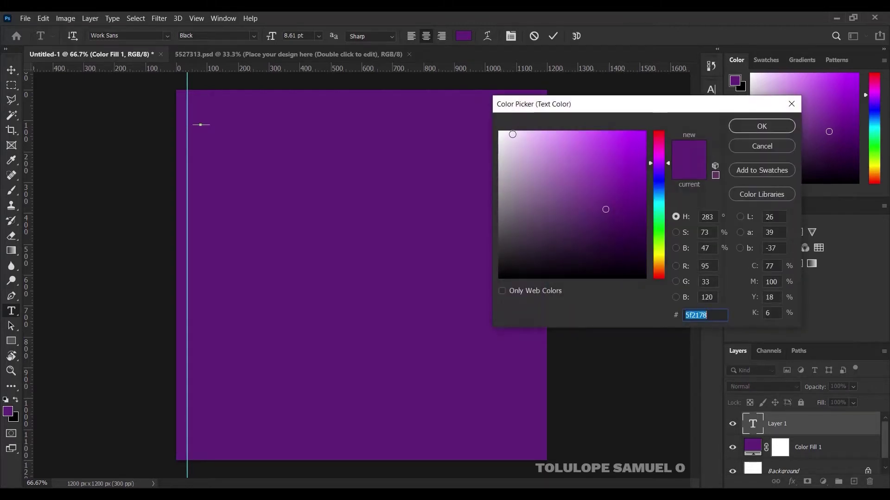
type("f3e3f9ffffff")
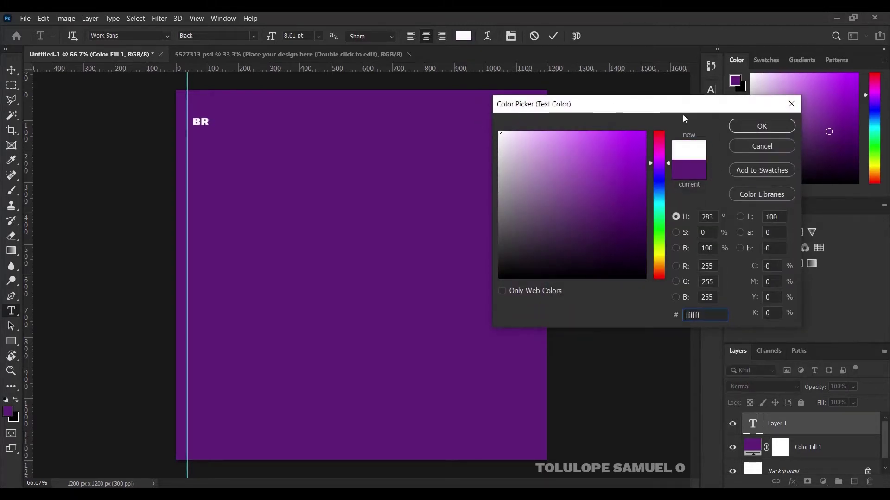
left_click(762, 126)
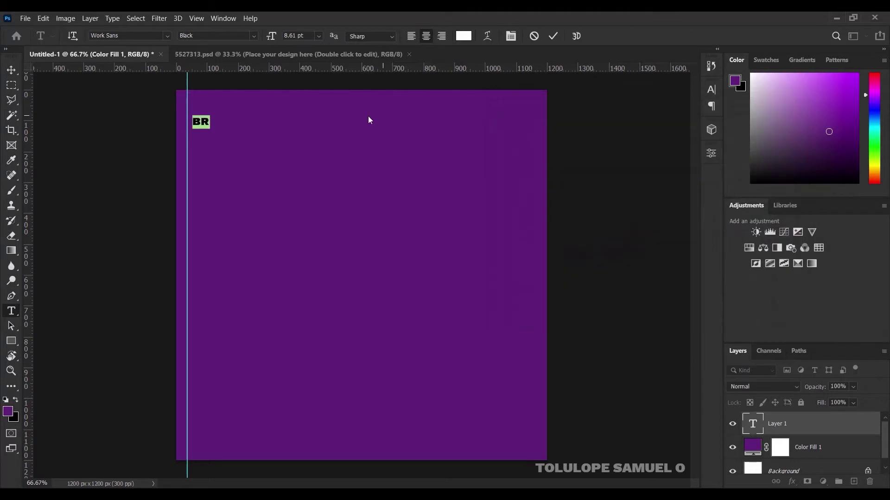
key("Right")
type("AN")
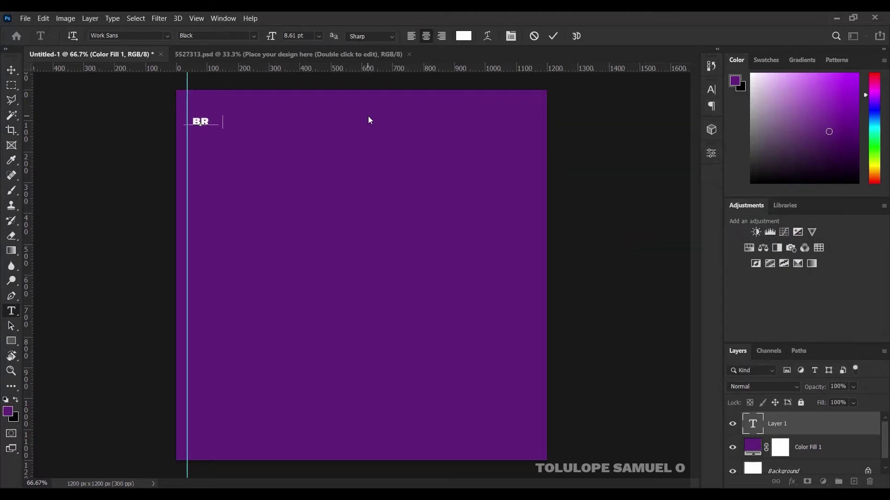
type("D ")
type("LOGO ")
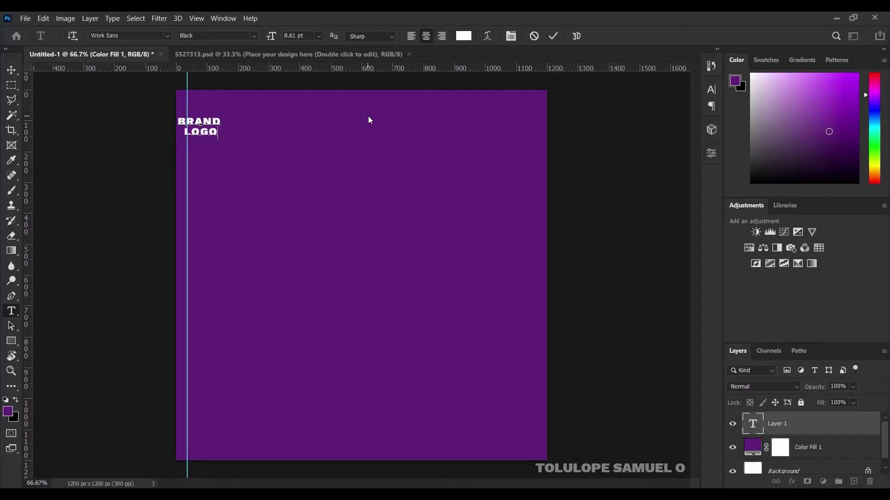
type("HER")
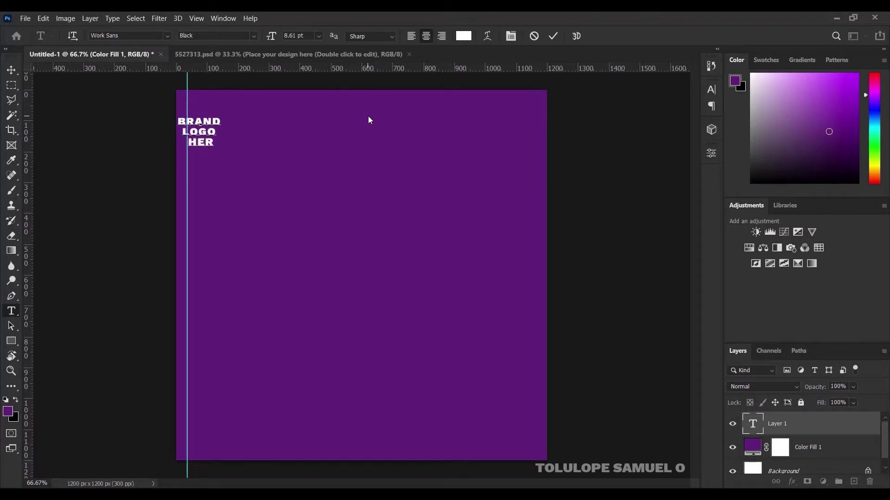
type("E")
Left-align and commit the brand text, then move it against the left guide
key("ctrl+a")
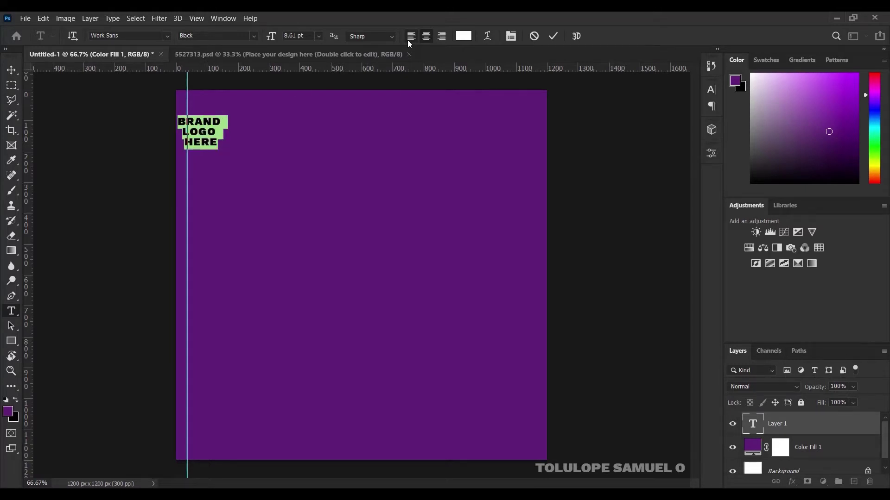
left_click(407, 40)
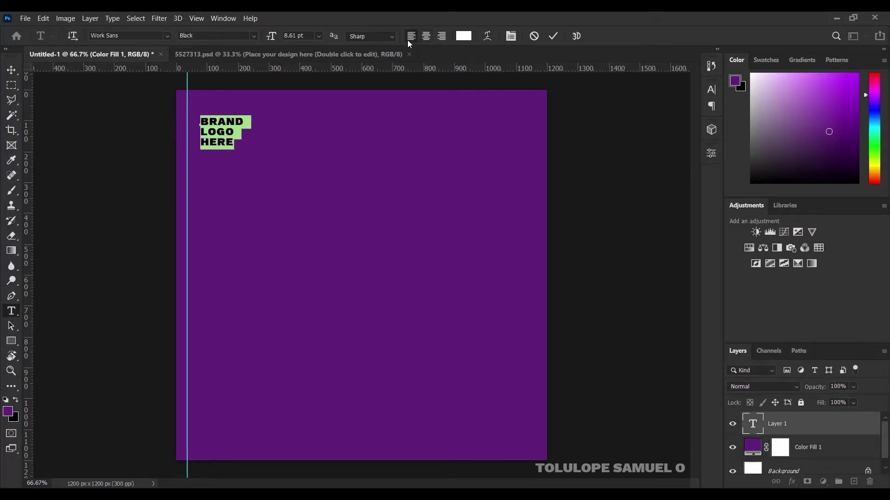
left_click(556, 37)
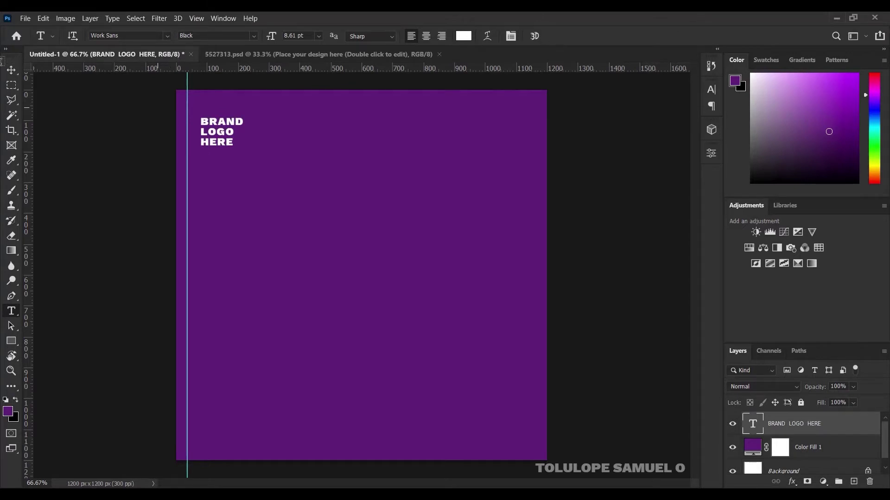
left_click(13, 70)
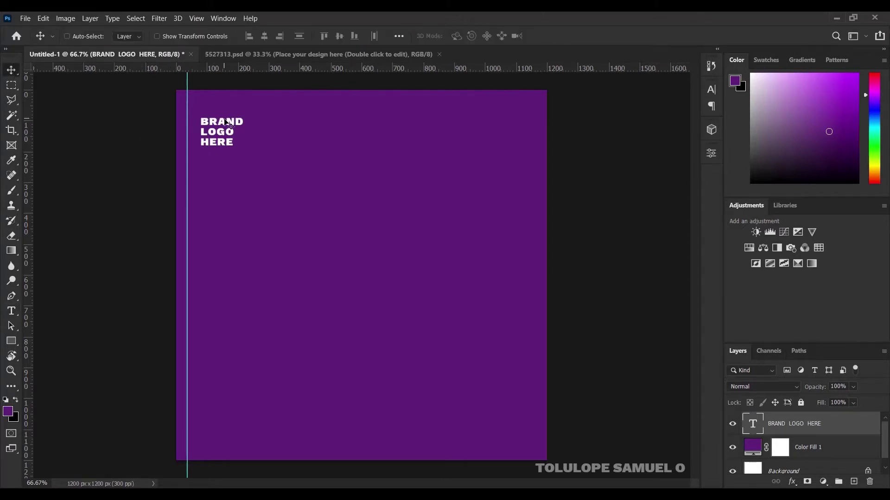
left_click_drag(225, 119, 211, 114)
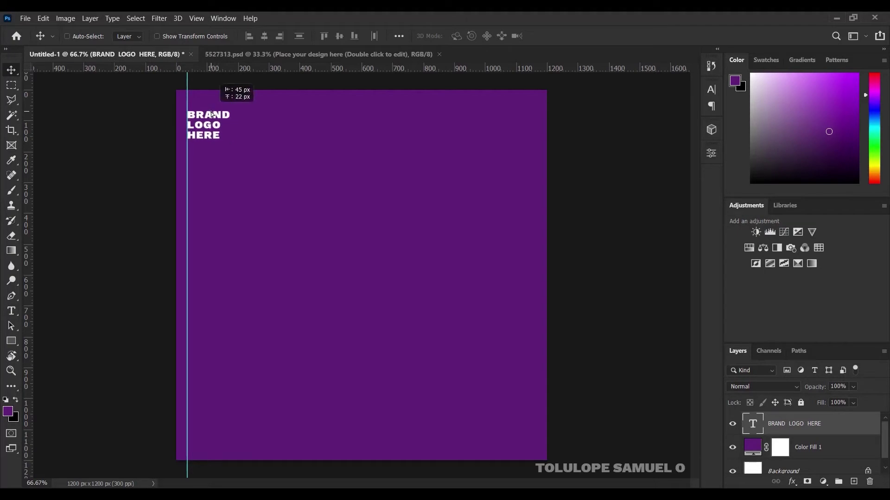
Open the 5527313 'Place your design here' smart object, declining the text-layer update
left_click(265, 57)
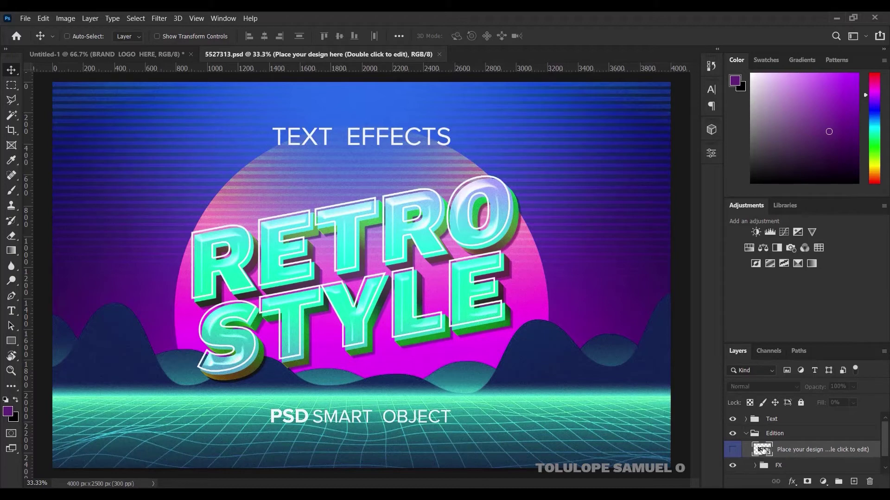
double_click(761, 450)
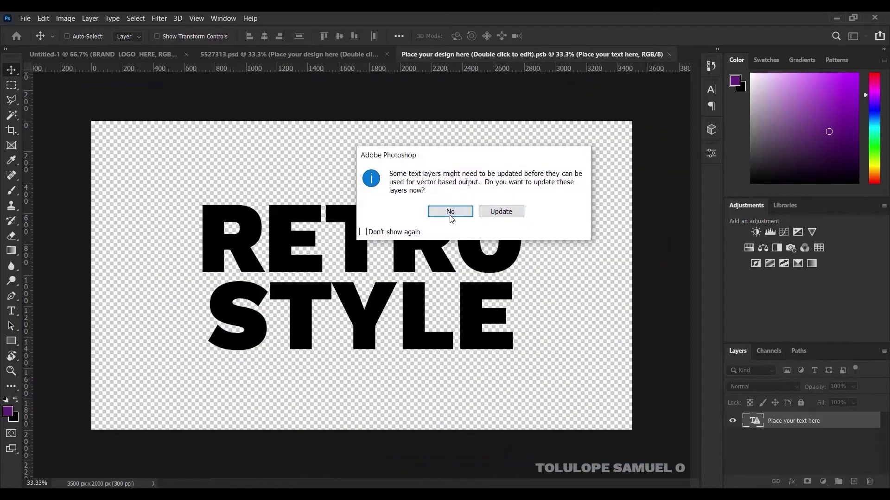
left_click(451, 212)
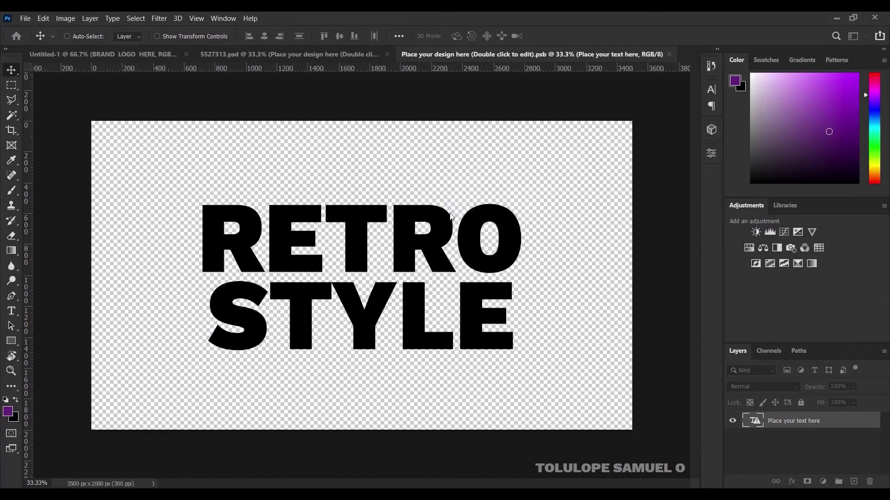
Replace RETRO STYLE with HAPPY / NEW / MONTH on three lines
left_click(11, 312)
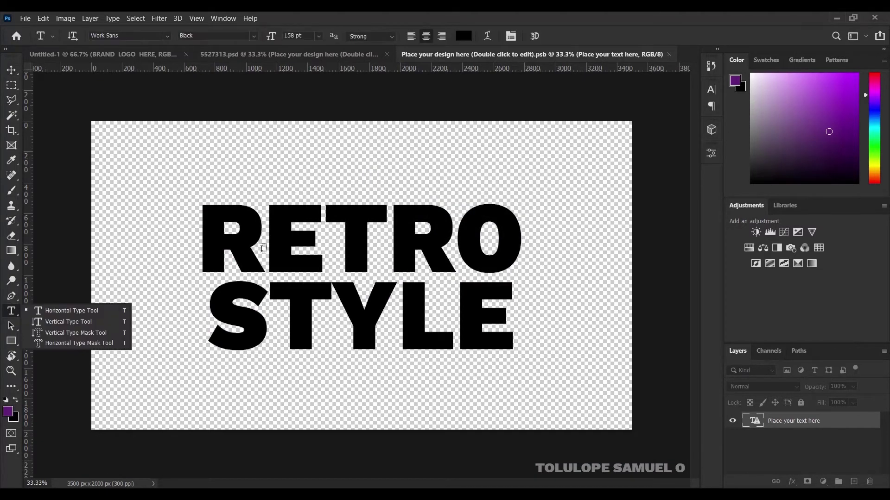
left_click(346, 241)
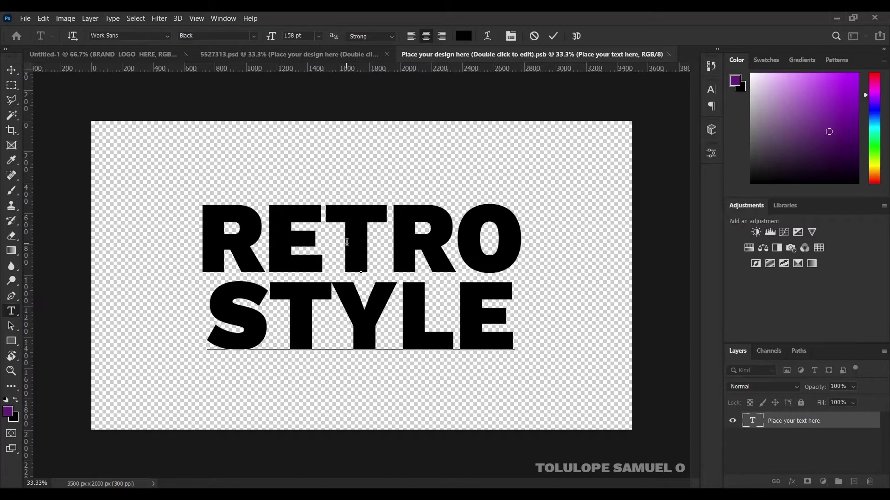
key("ctrl+a")
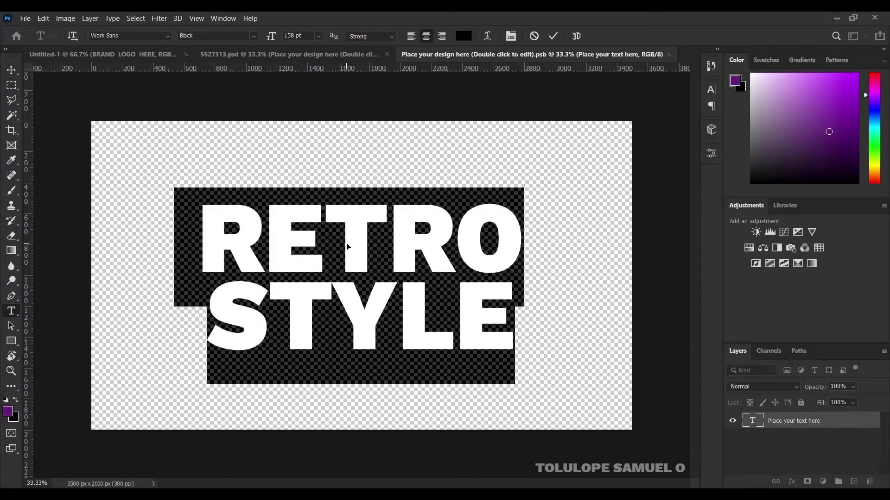
type("HAPP")
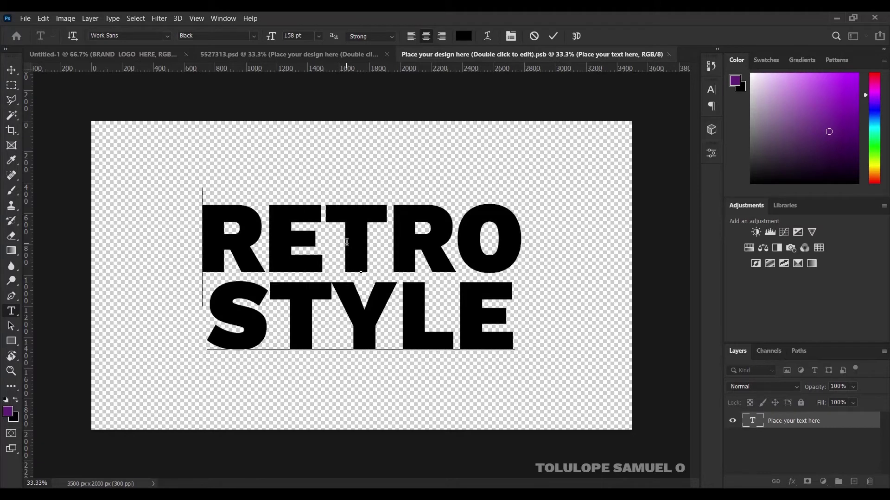
type("Y")
key("Return")
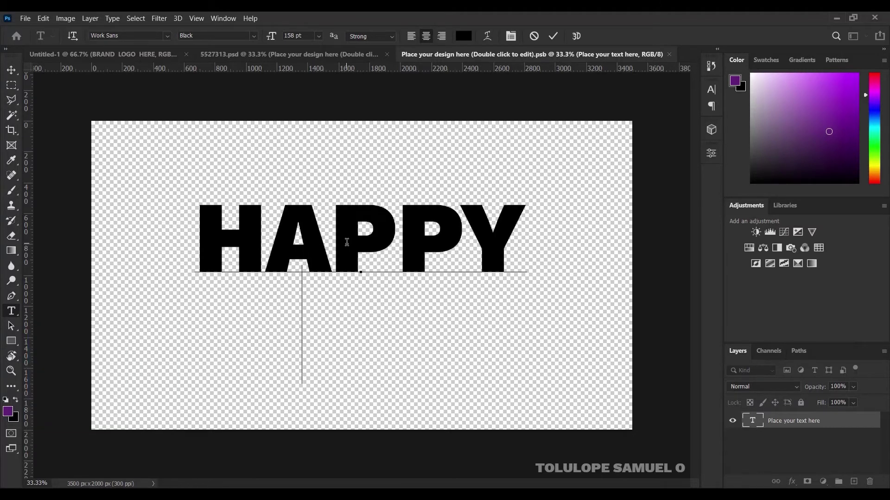
type("NEW")
key("Return")
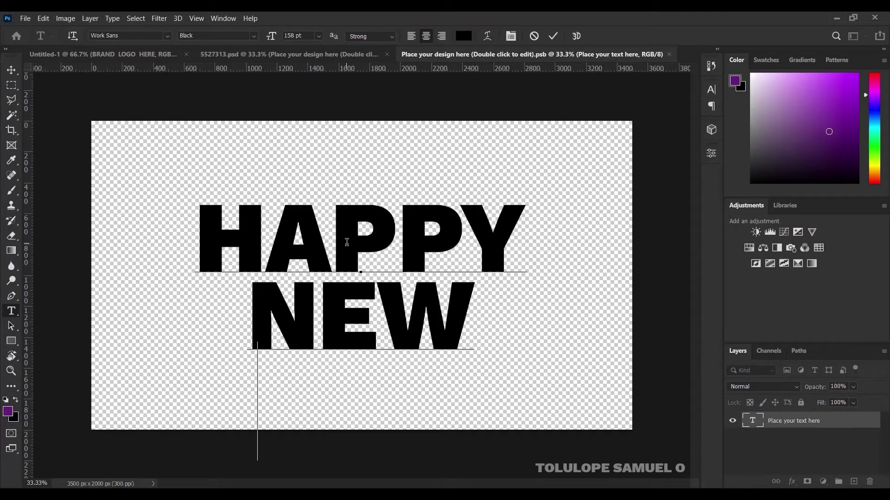
type("MONTH")
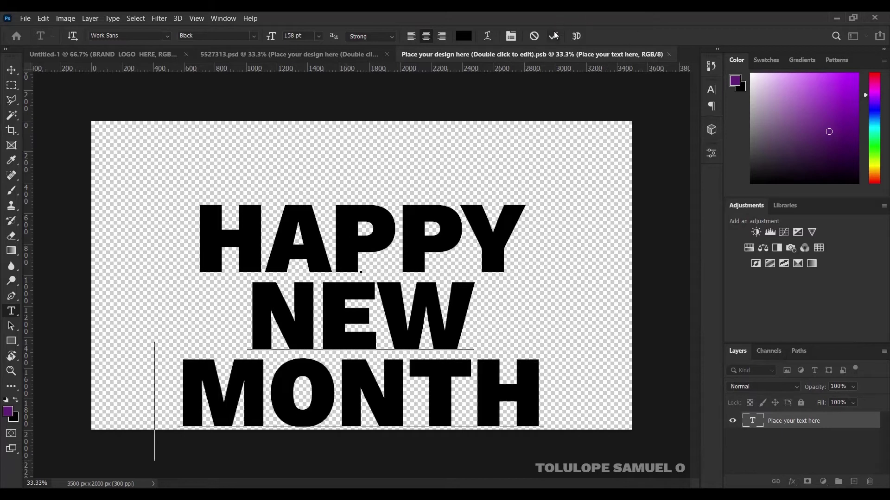
left_click(554, 37)
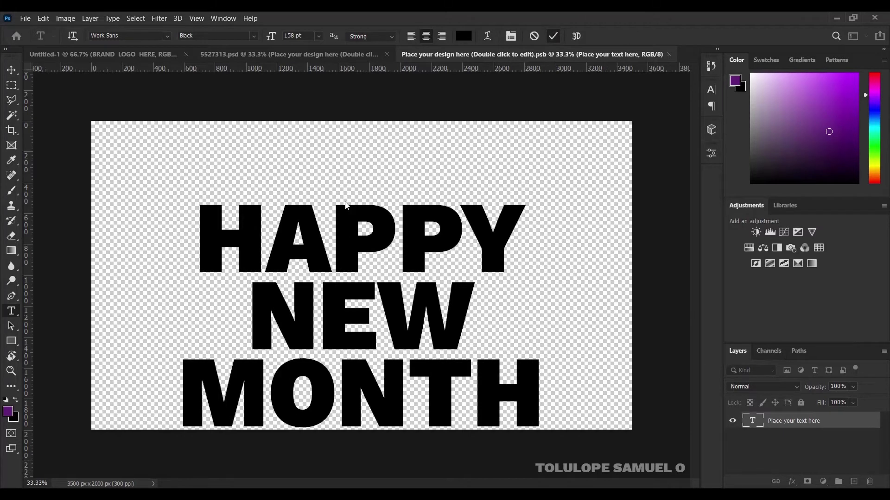
Scale the HAPPY NEW MONTH text down and centre it horizontally and vertically
left_click(12, 72)
key("ctrl+t")
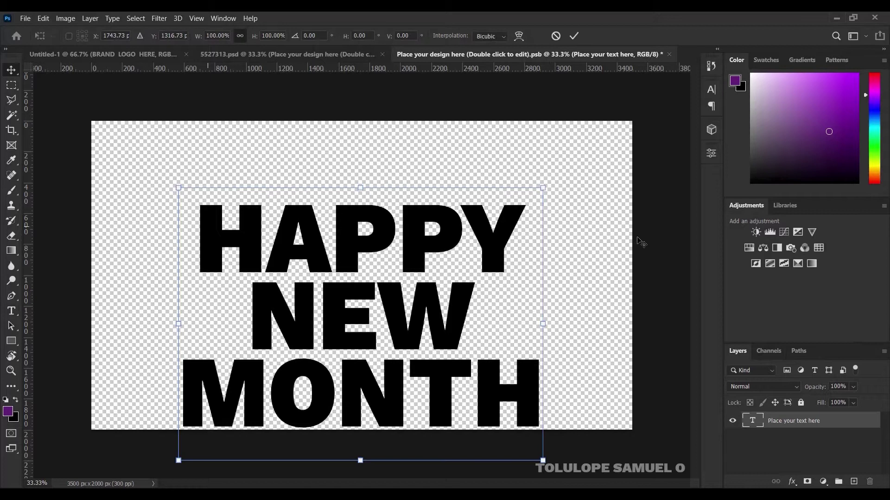
left_click_drag(543, 187, 401, 296)
left_click(574, 37)
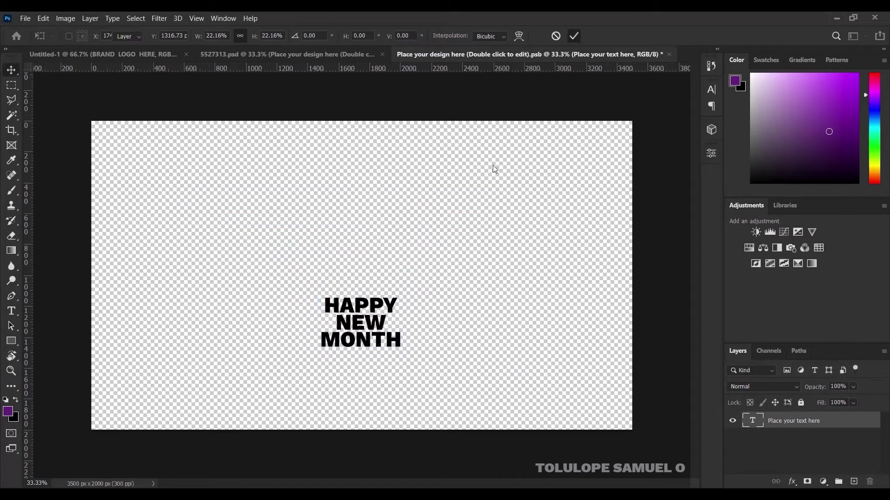
key("ctrl+a")
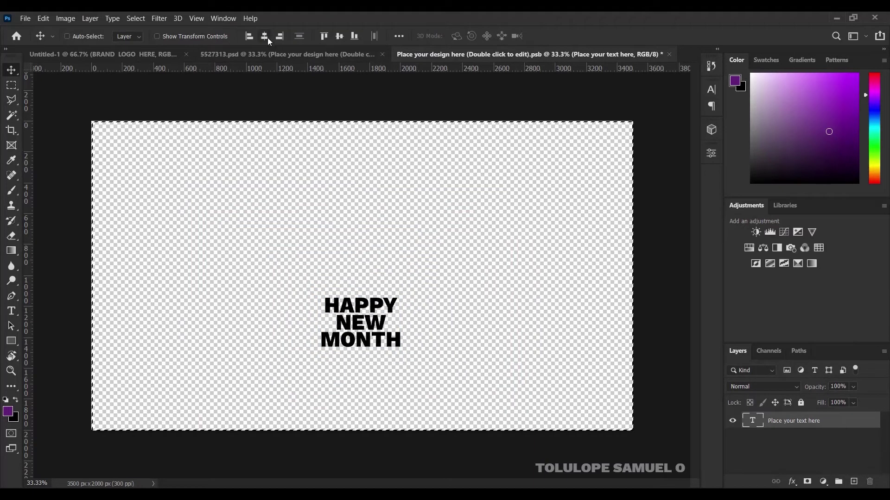
left_click(264, 36)
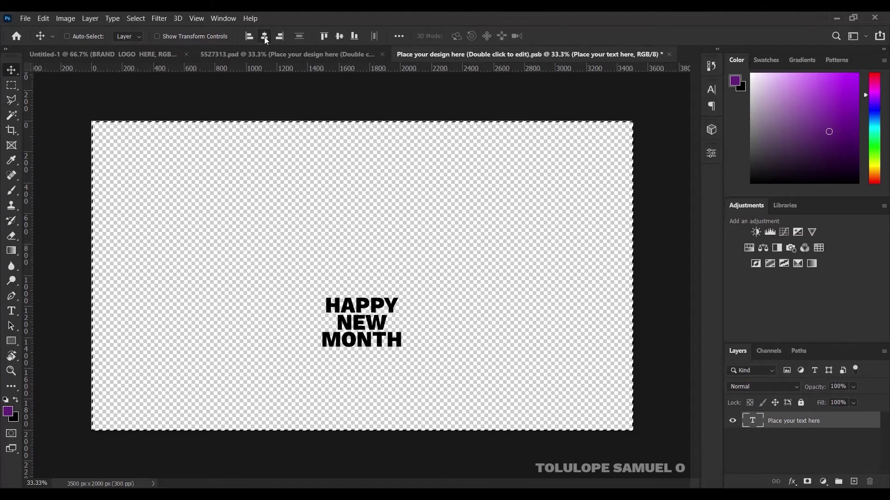
left_click(339, 36)
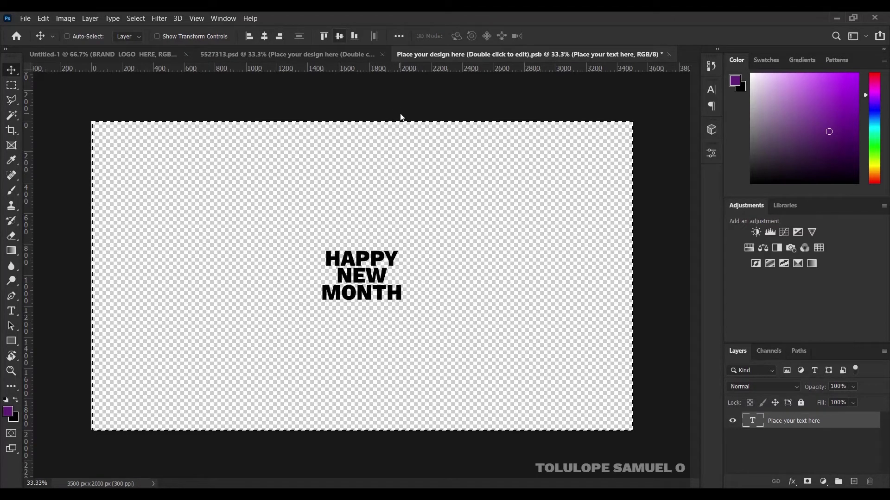
key("ctrl+d")
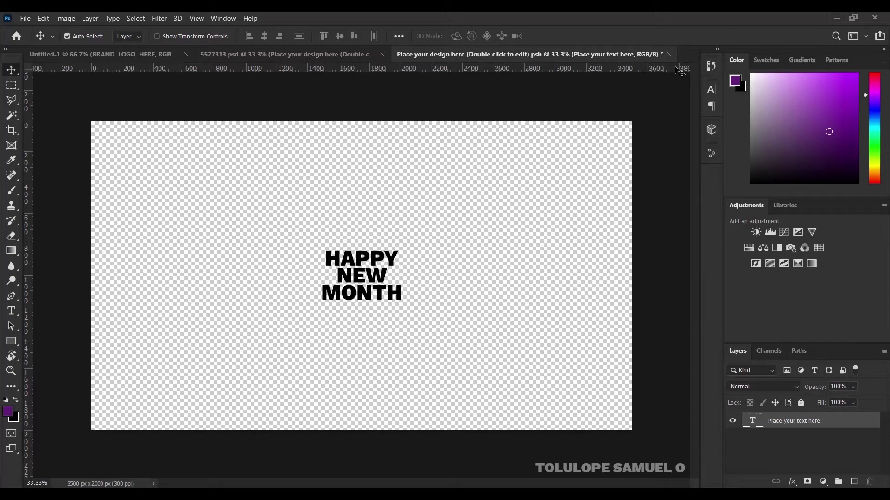
Save and close the edited smart object, then select the FX effect group
key("ctrl+s")
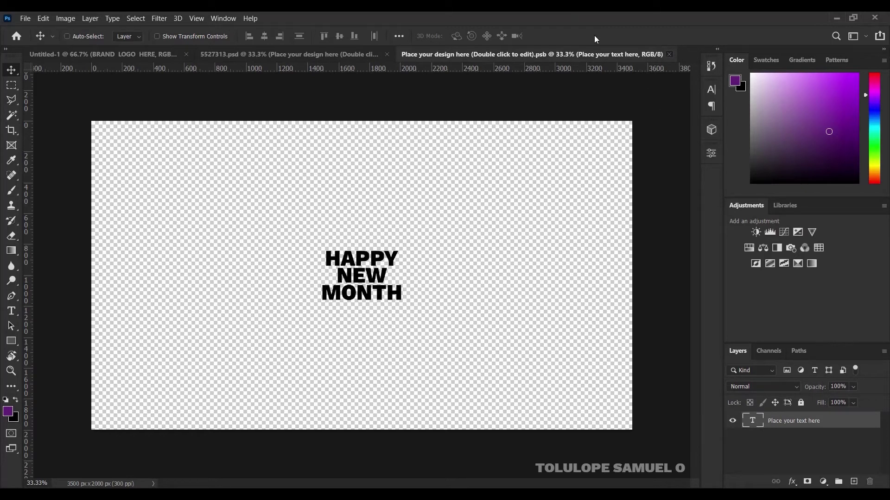
key("ctrl+w")
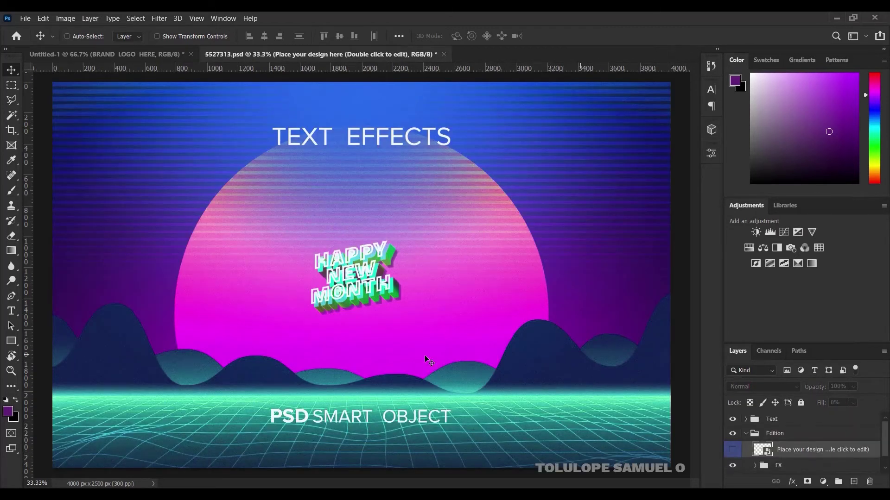
left_click(780, 464)
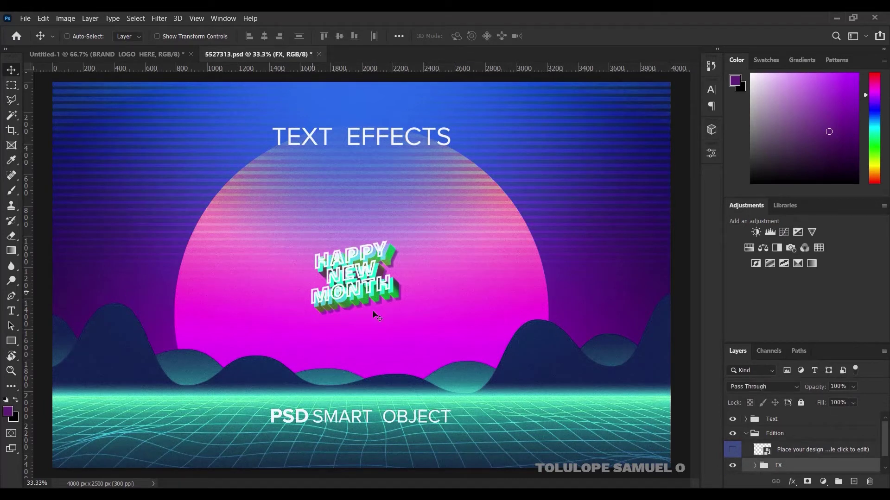
Drag the FX group into the square flyer and position it in the upper half
mouse_move(374, 298)
left_mouse_down()
mouse_move(131, 57)
mouse_move(272, 142)
left_mouse_up()
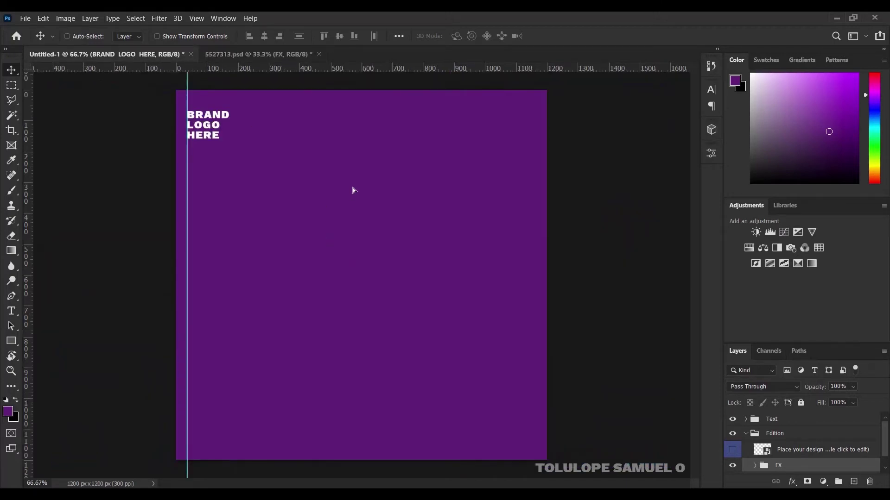
left_click_drag(338, 242, 353, 189)
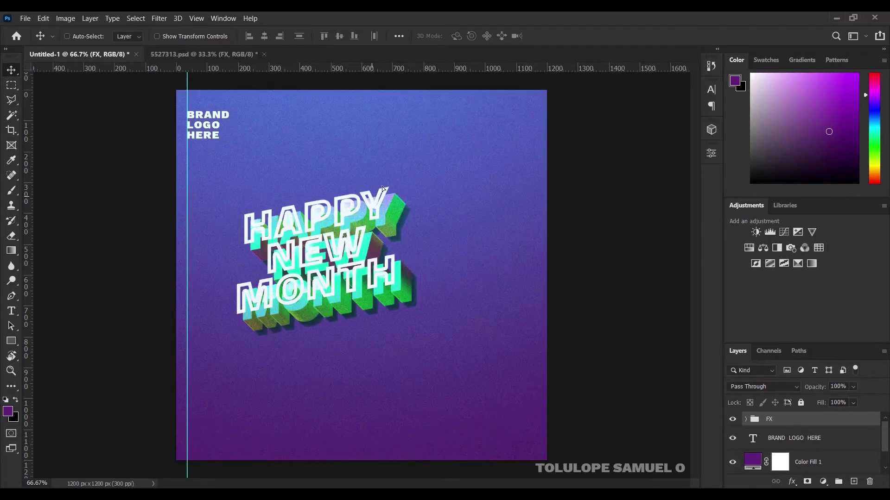
mouse_move(383, 186)
left_mouse_down()
mouse_move(391, 173)
mouse_move(382, 166)
mouse_move(354, 176)
mouse_move(356, 188)
left_mouse_up()
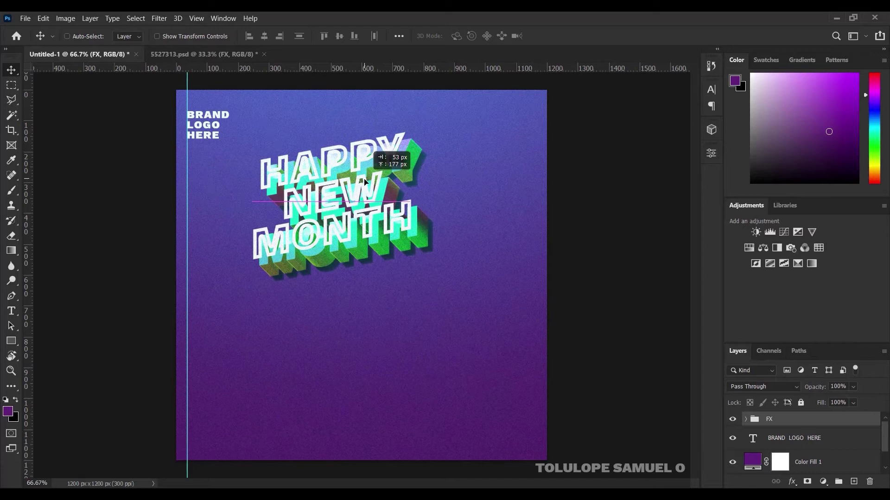
key("shift+Down")
key("shift+Down")
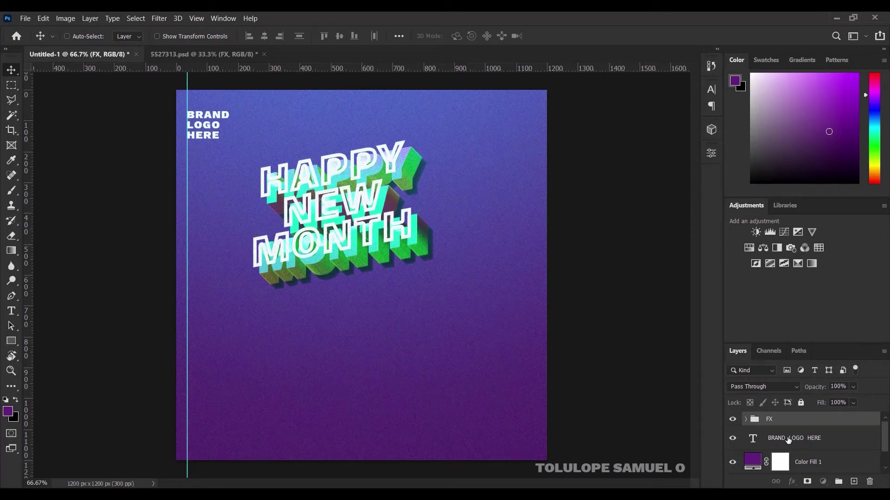
Add a white SEPTEMBER text line below the HAPPY NEW MONTH headline
left_click(788, 440)
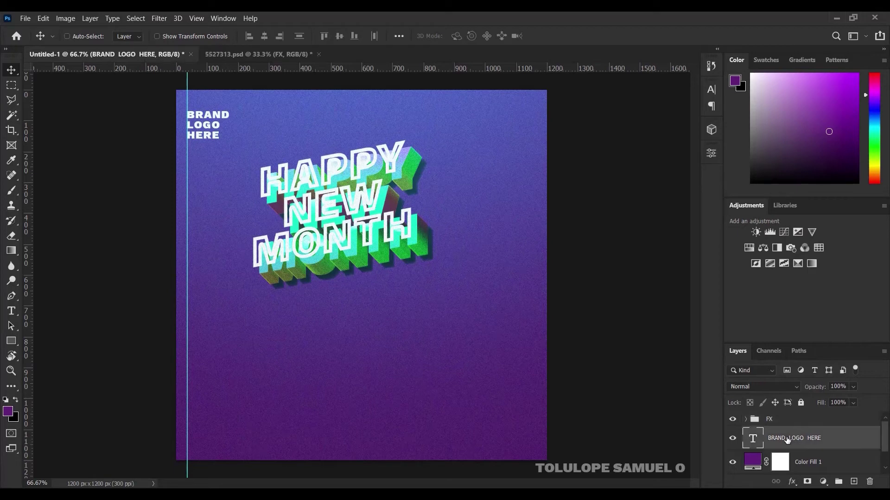
left_click(10, 313)
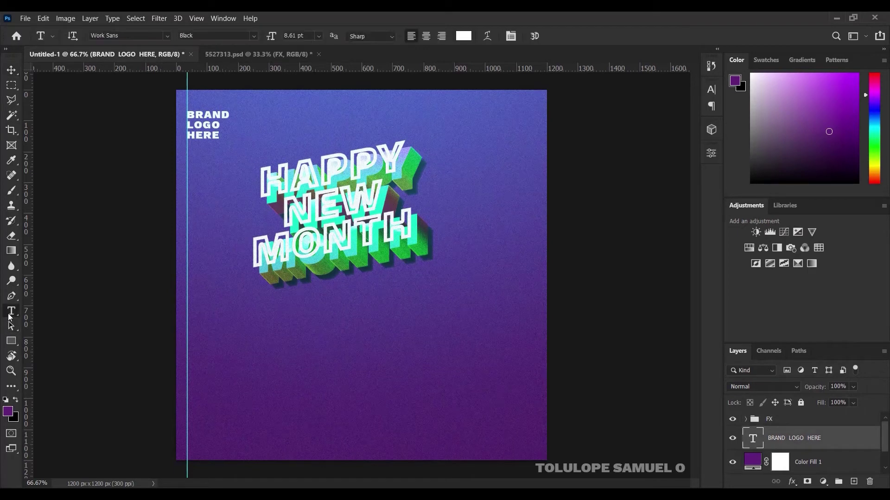
left_click(280, 363)
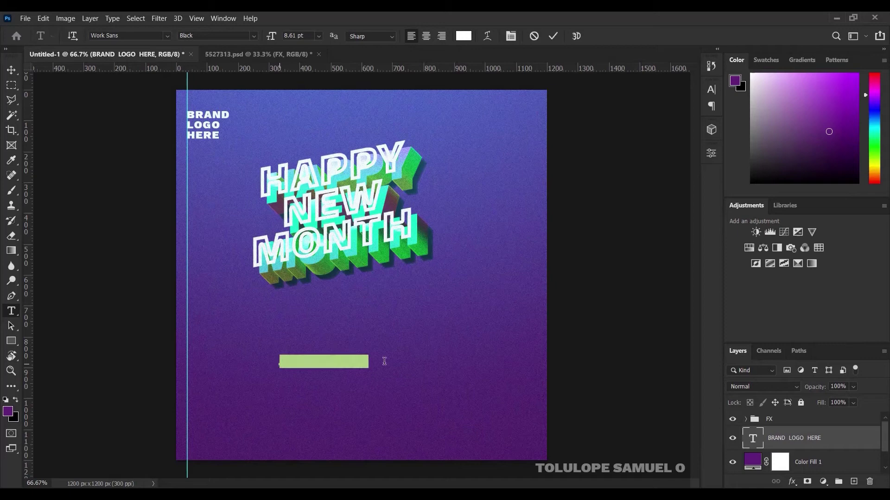
key("BackSpace")
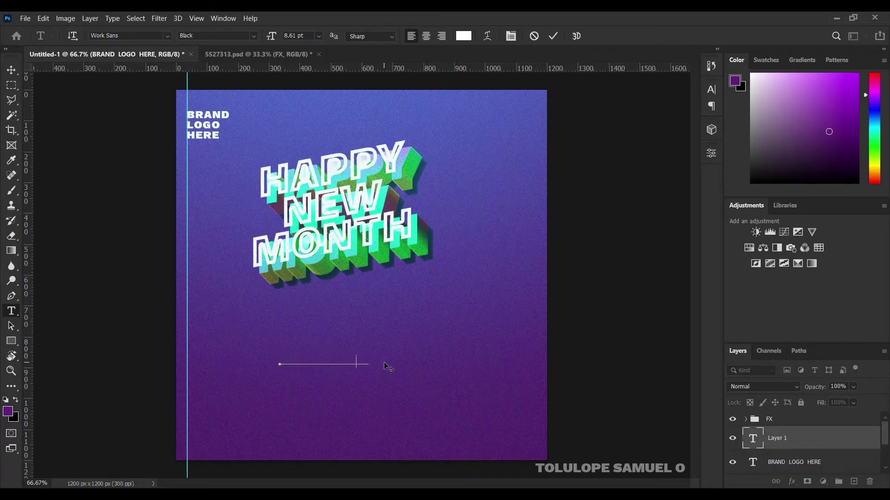
key("ctrl+z")
type("SEPTEMBER")
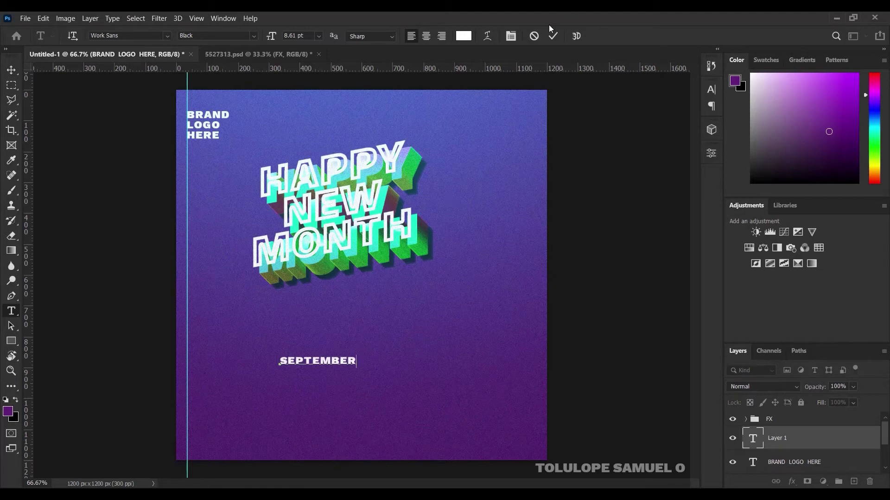
left_click(553, 36)
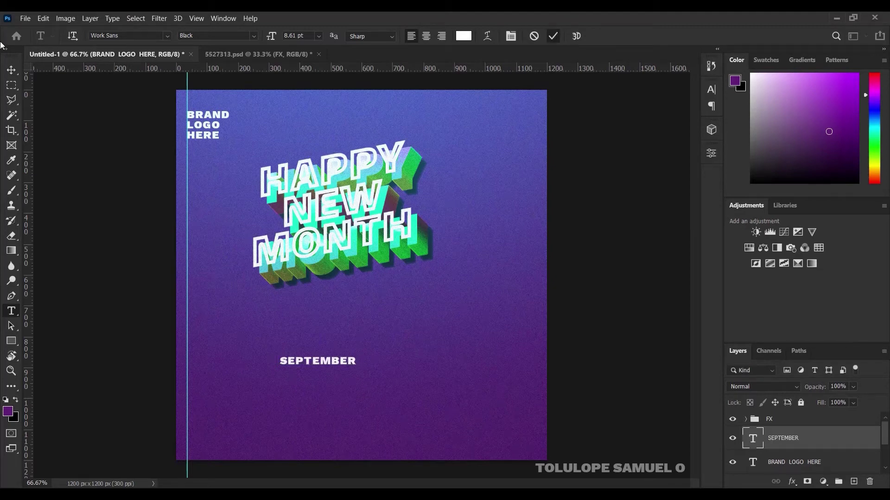
left_click(12, 70)
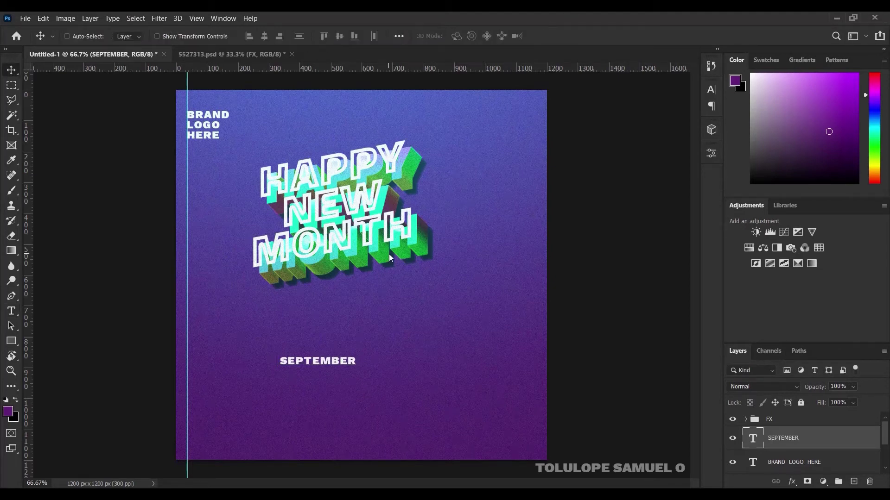
Enlarge SEPTEMBER to over twice its size, stretching it slightly taller
key("ctrl+t")
left_click_drag(356, 355, 484, 291)
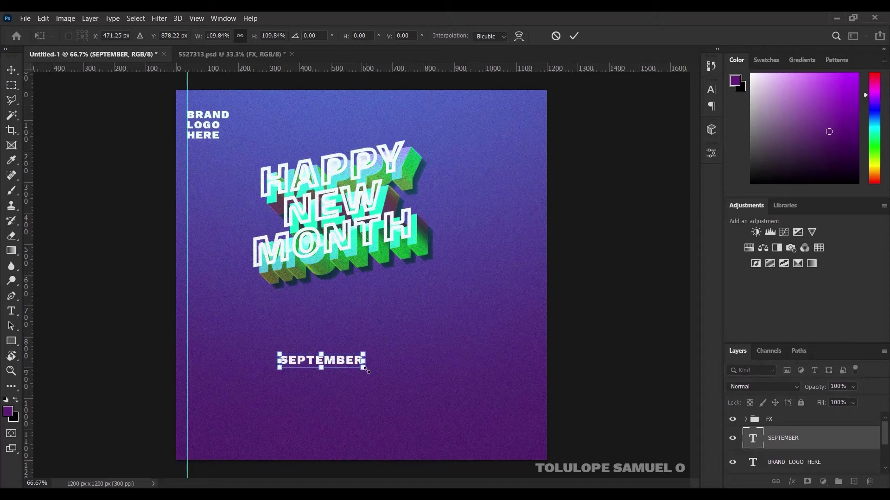
left_click_drag(365, 370, 438, 399)
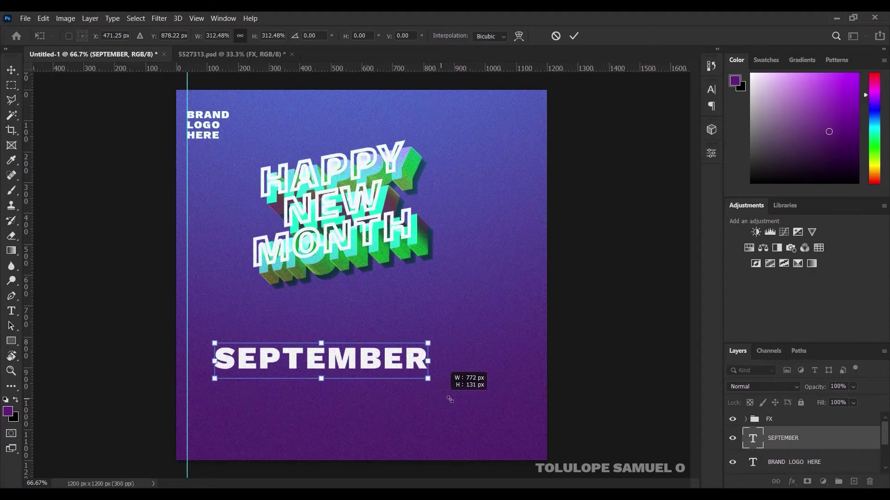
left_click_drag(441, 400, 465, 404)
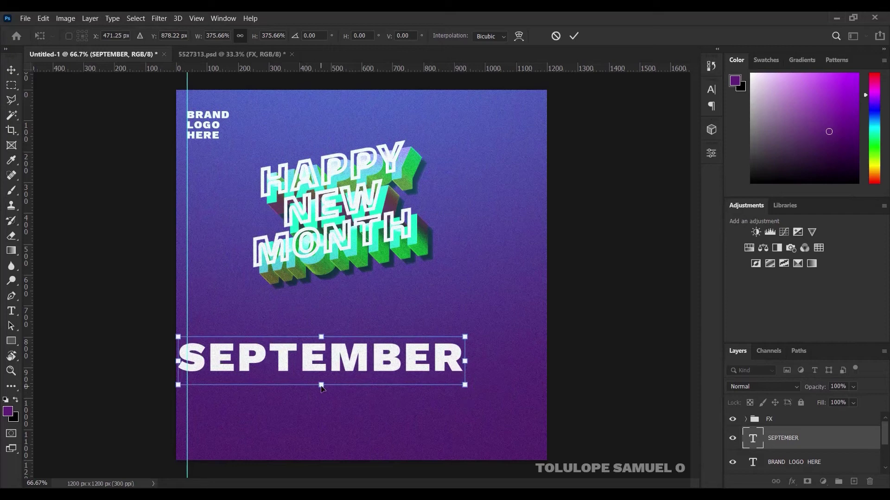
left_click_drag(321, 386, 321, 396)
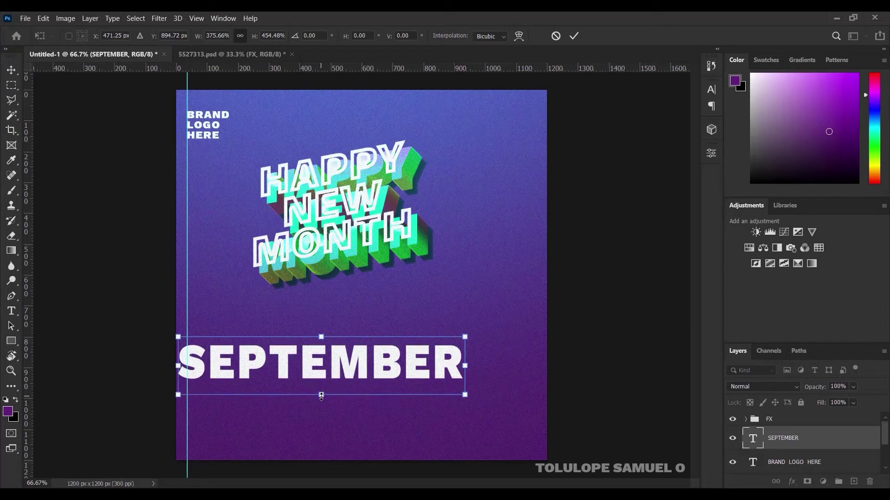
left_click(573, 36)
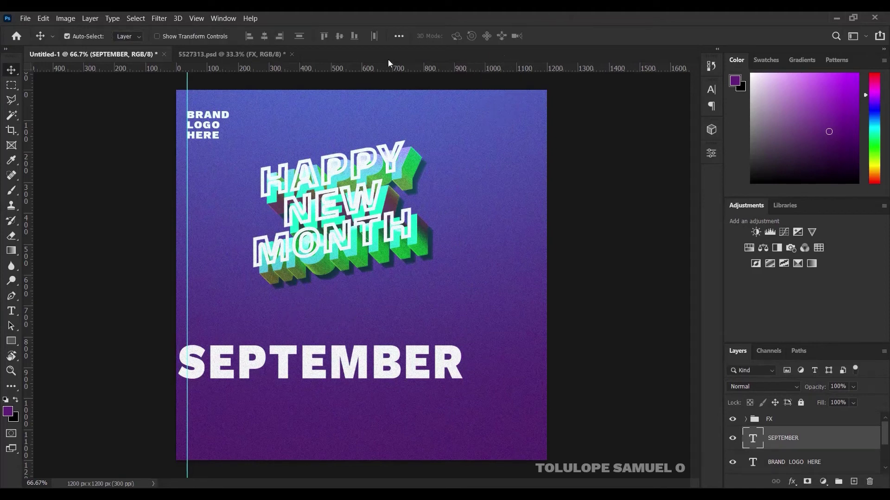
Centre SEPTEMBER horizontally on the flyer canvas
key("ctrl+a")
left_click(265, 36)
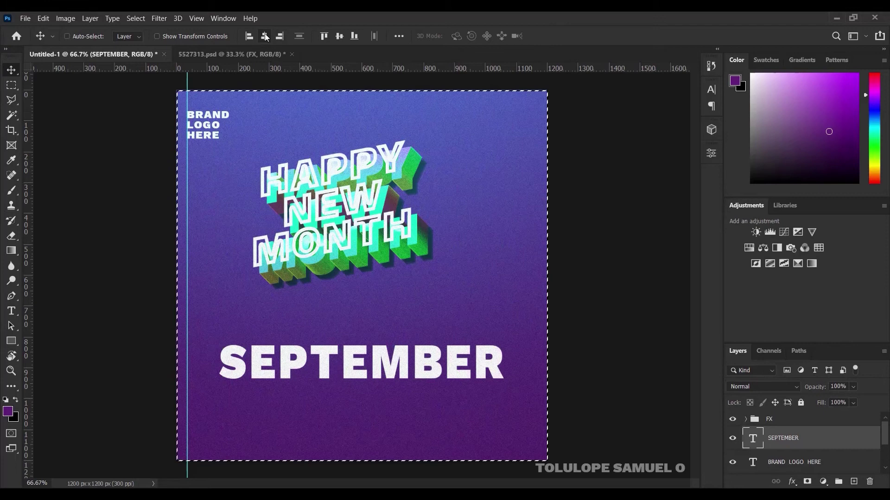
key("ctrl+d")
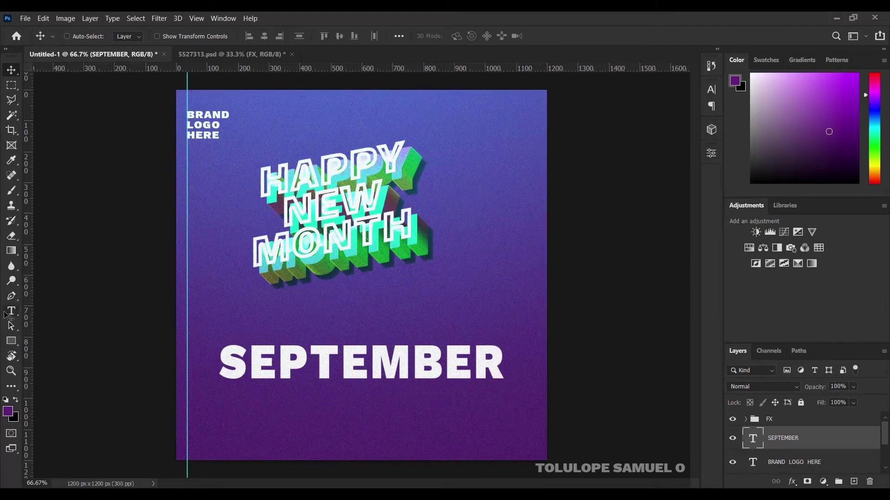
Type a 'WELCOME TO THE MONTH OF' text line just above SEPTEMBER
left_click(16, 307)
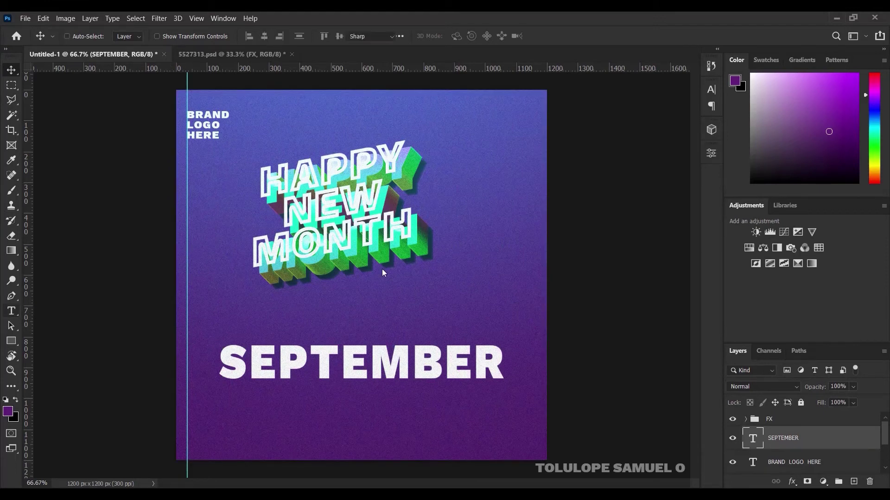
left_click(307, 329)
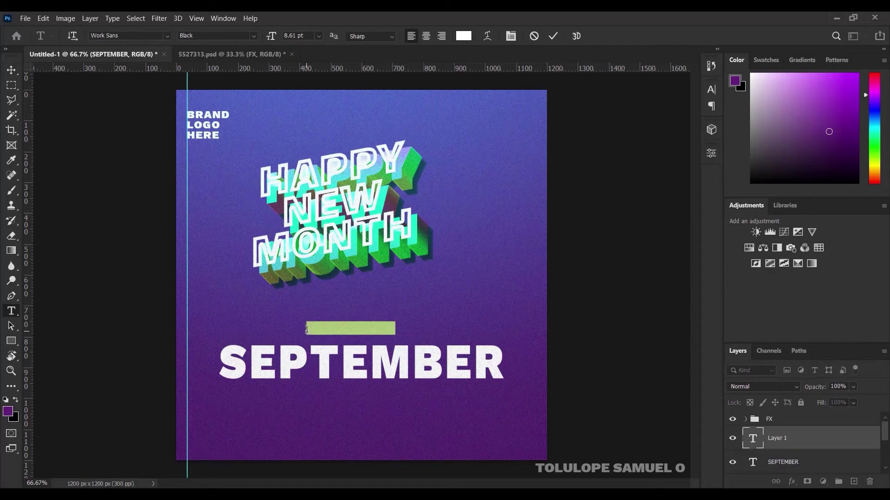
key("BackSpace")
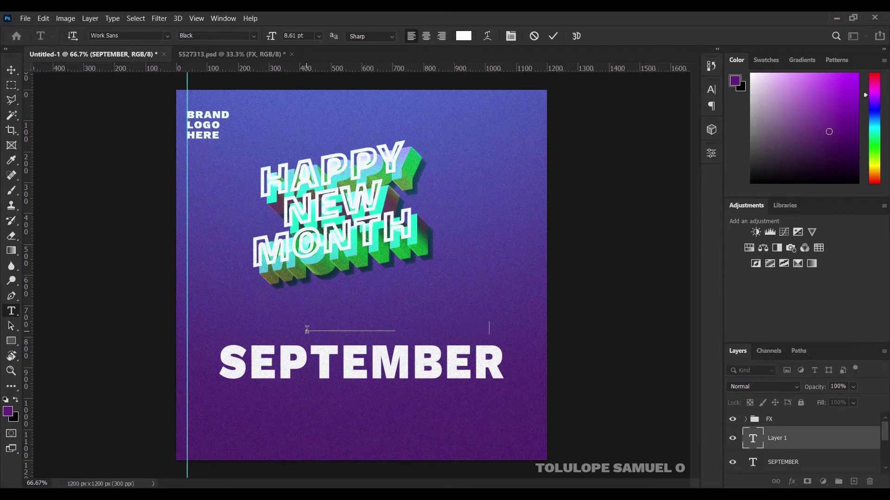
type("WELCOME TO THE MONTH OF")
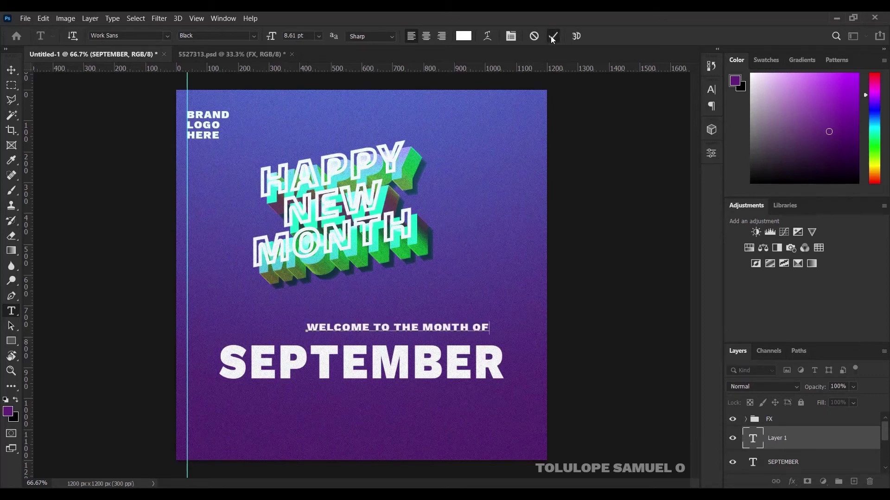
left_click(552, 36)
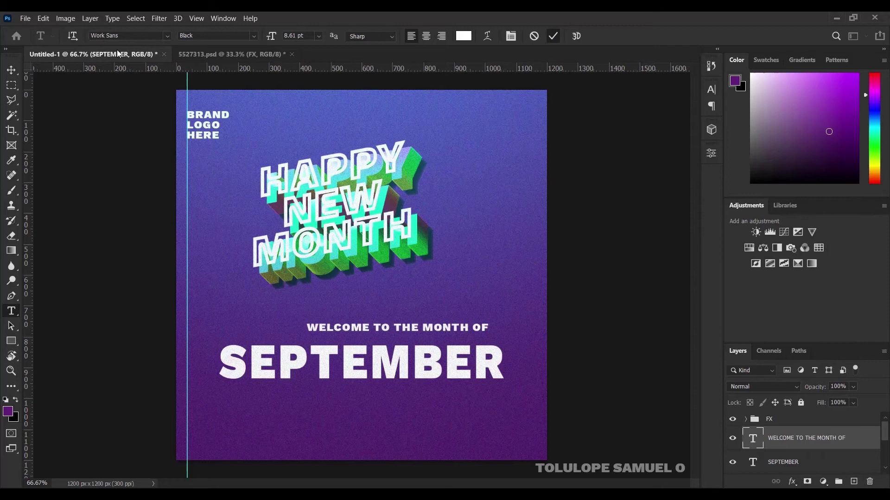
Centre the welcome line horizontally on the canvas and nudge it down toward SEPTEMBER
left_click(13, 70)
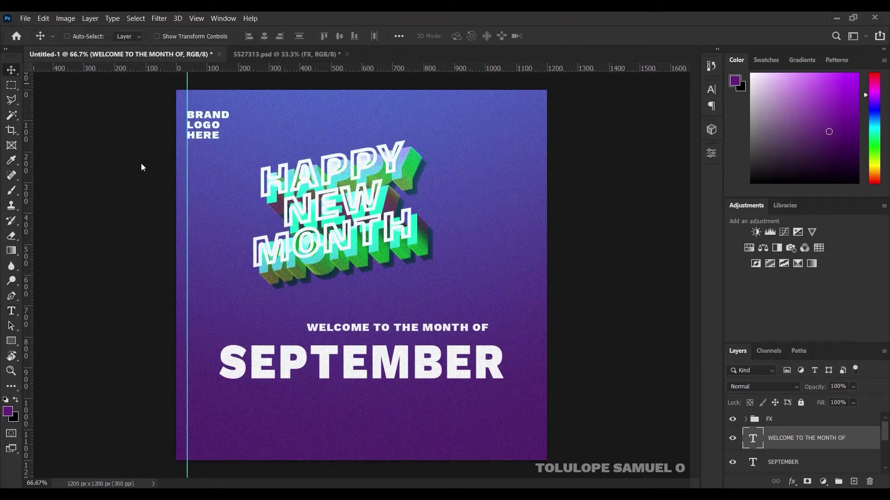
key("ctrl+a")
left_click(265, 36)
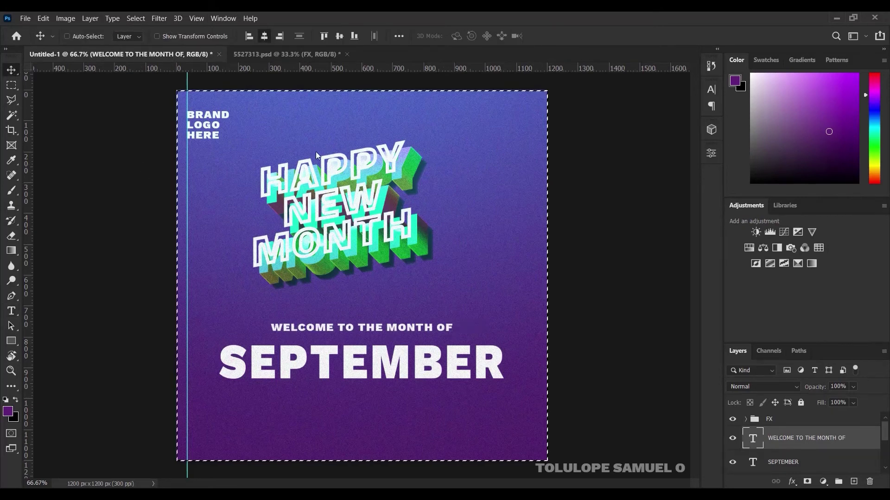
key("ctrl+d")
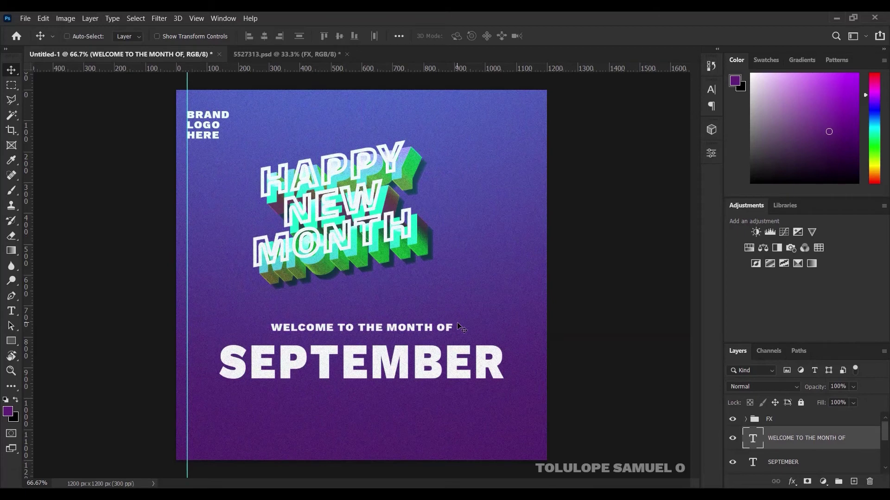
key("Down")
key("Down")
key("Down")
key("Down")
key("Down")
key("Down")
key("Down")
key("Down")
key("Down")
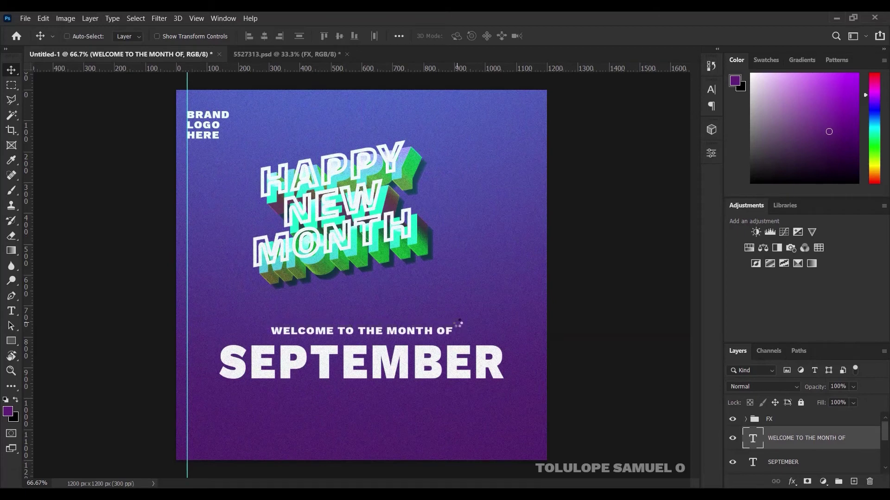
key("Down")
key("Down")
key("Down")
key("Down")
key("Down")
key("Down")
key("Down")
key("Down")
key("Down")
key("Down")
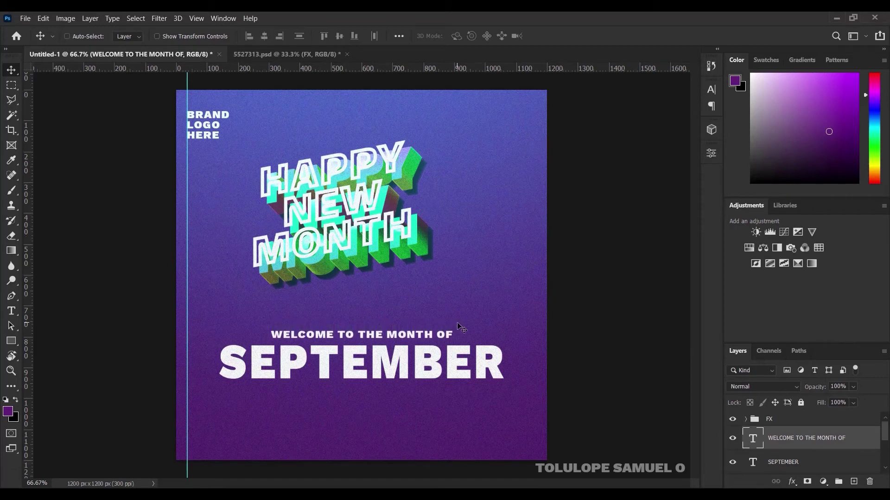
key("Down")
key("Down")
key("Down")
Scale the WELCOME TO THE MONTH OF line down to about 88% with Free Transform
key("ctrl+t")
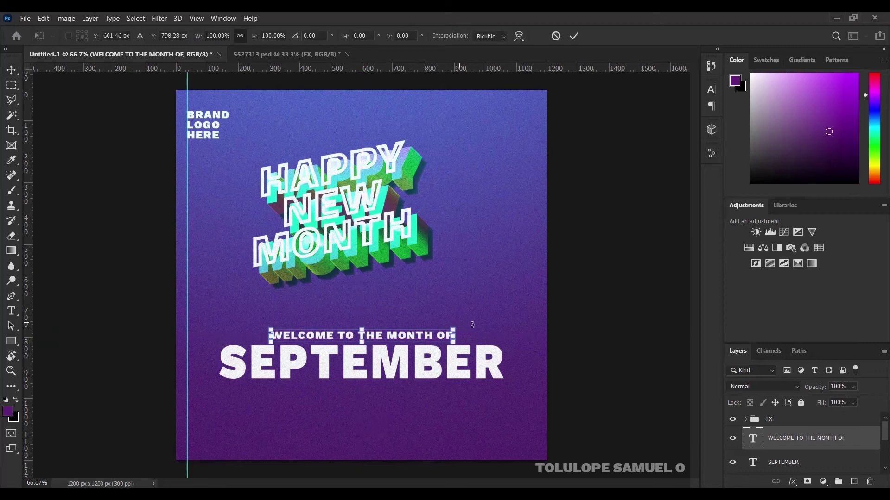
left_click_drag(451, 328, 439, 328)
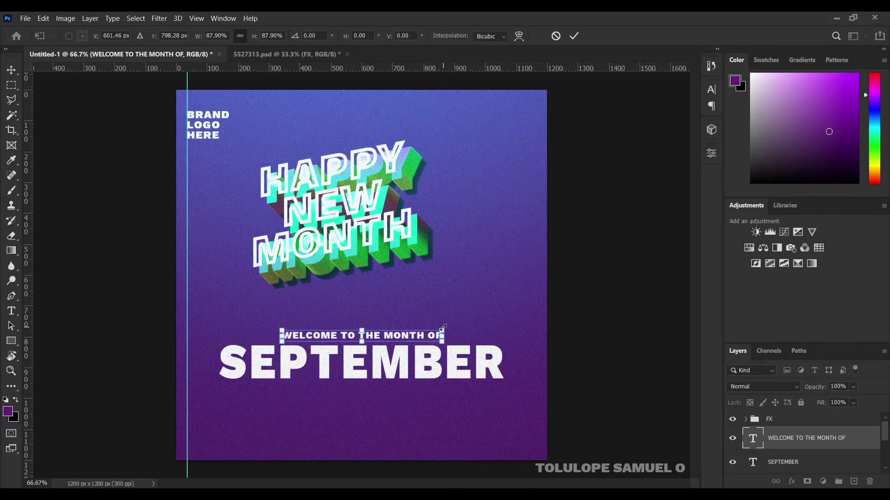
left_click(573, 36)
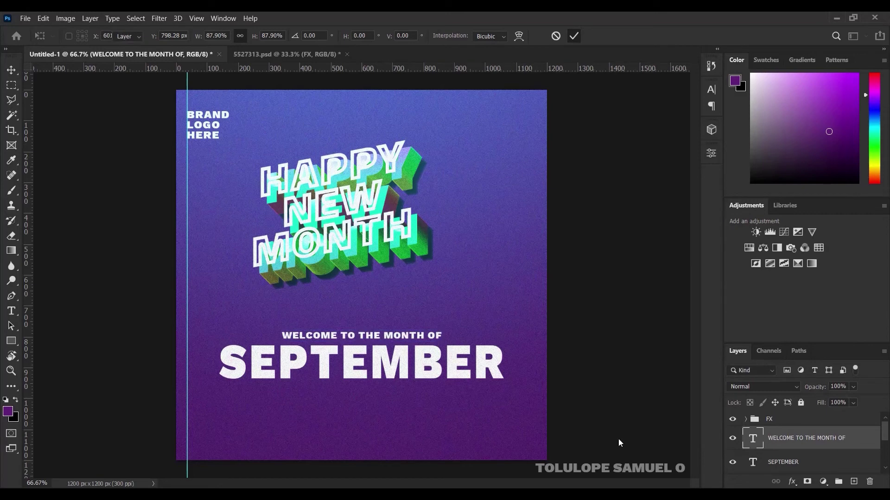
Add a 'FROM ALL OF US @ BRAND NAME HERE' line below SEPTEMBER, fixing the 'AL' typo
left_click(14, 314)
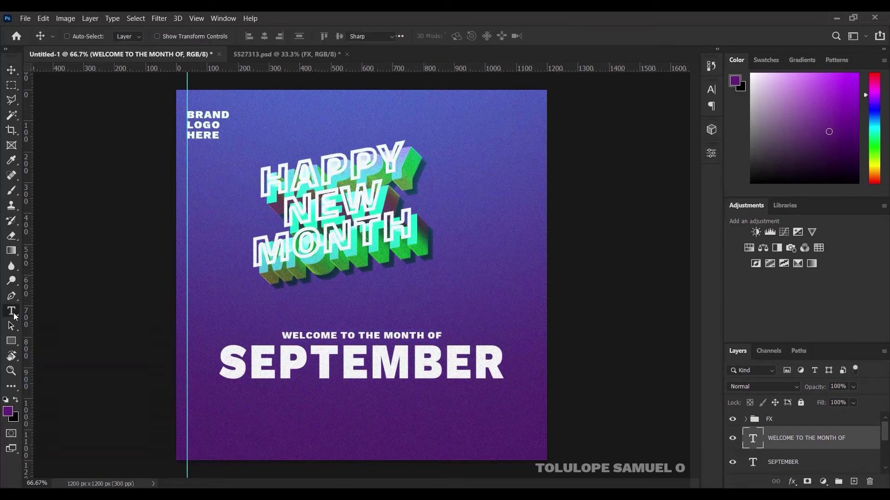
left_click(283, 411)
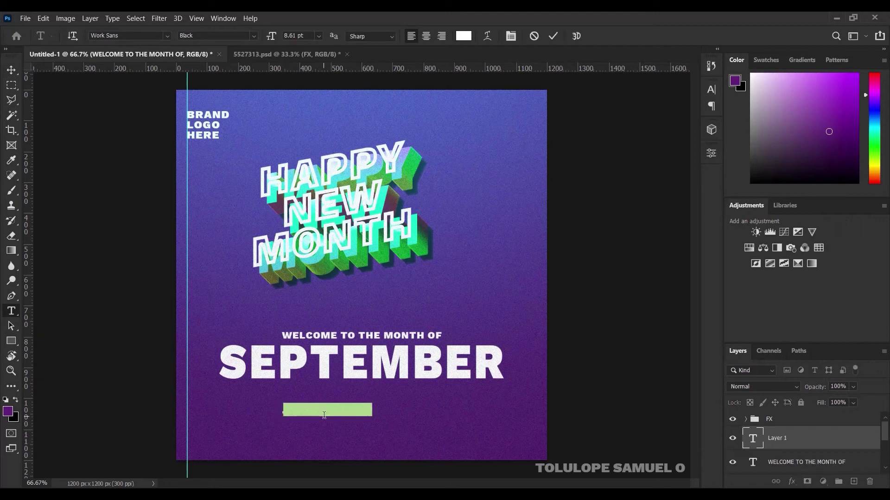
key("BackSpace")
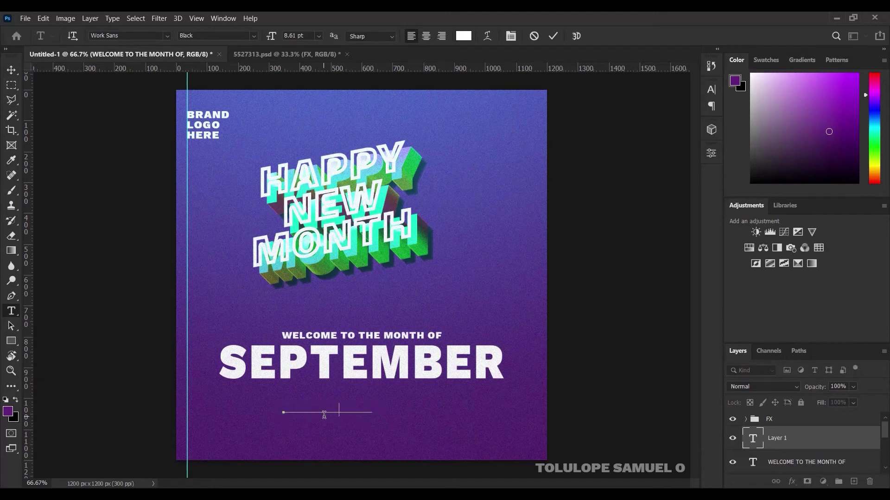
type("FROM AL OF US ")
type("@ ")
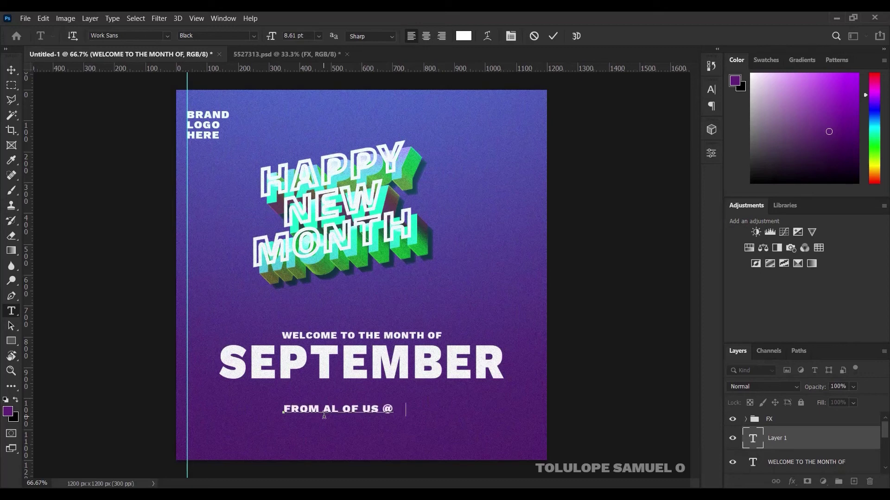
type("BR")
type("AND NAME HER")
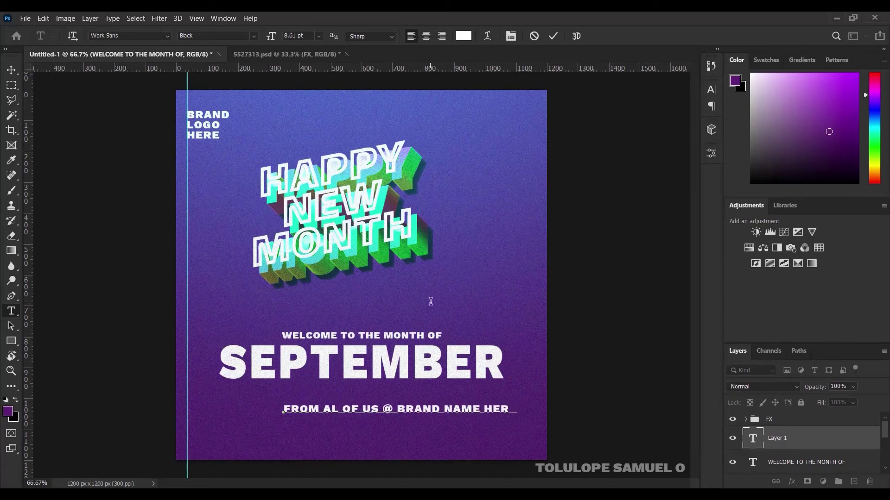
type("E")
left_click(338, 408)
type("L")
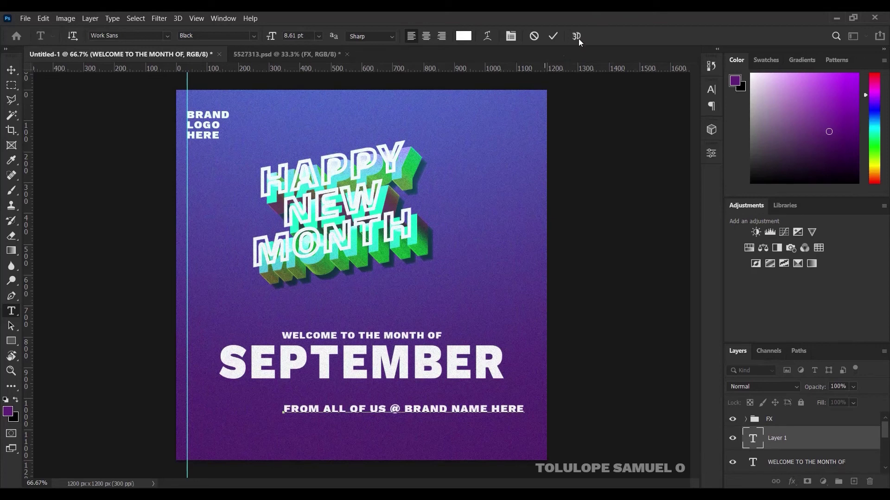
left_click(553, 36)
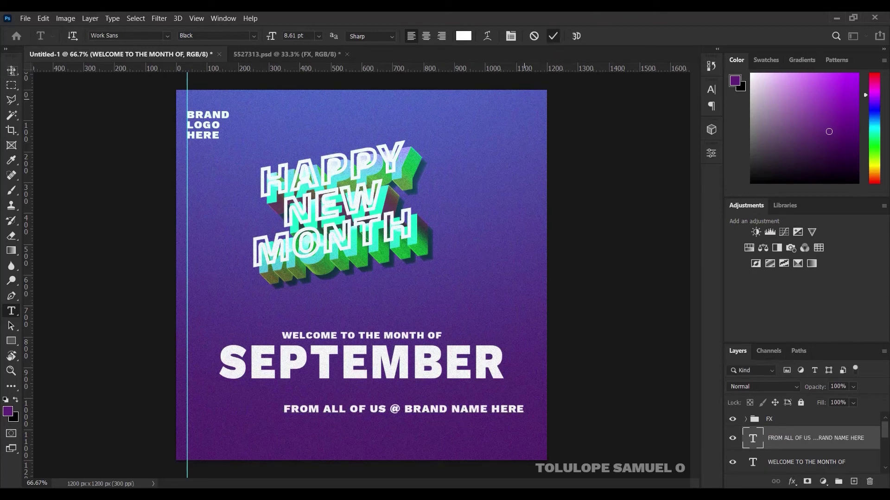
Align the brand name line to the horizontal centre of the canvas
left_click(12, 72)
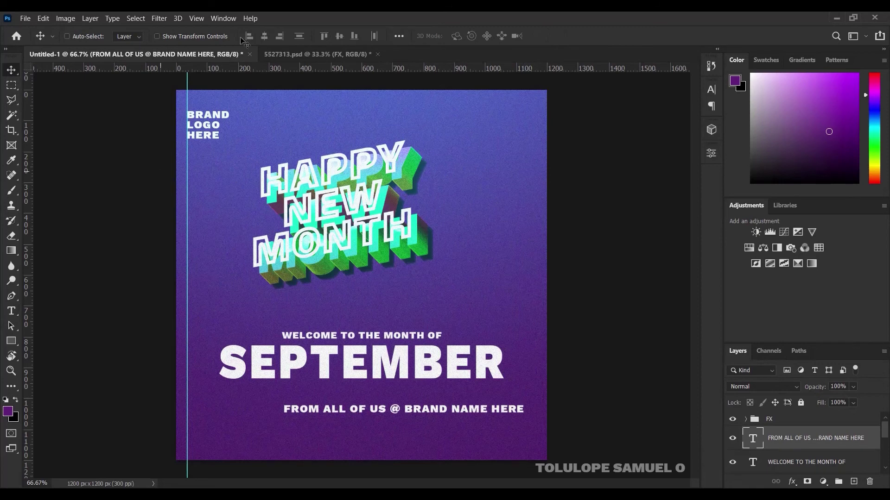
key("ctrl+a")
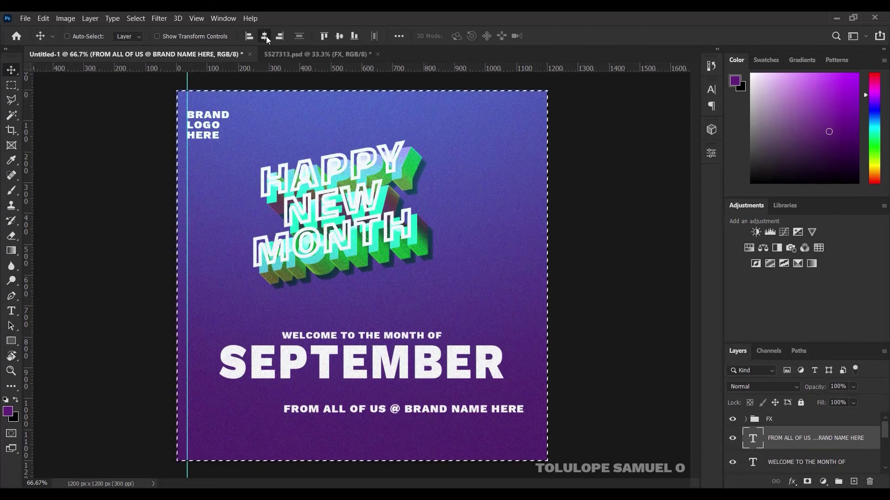
left_click(264, 36)
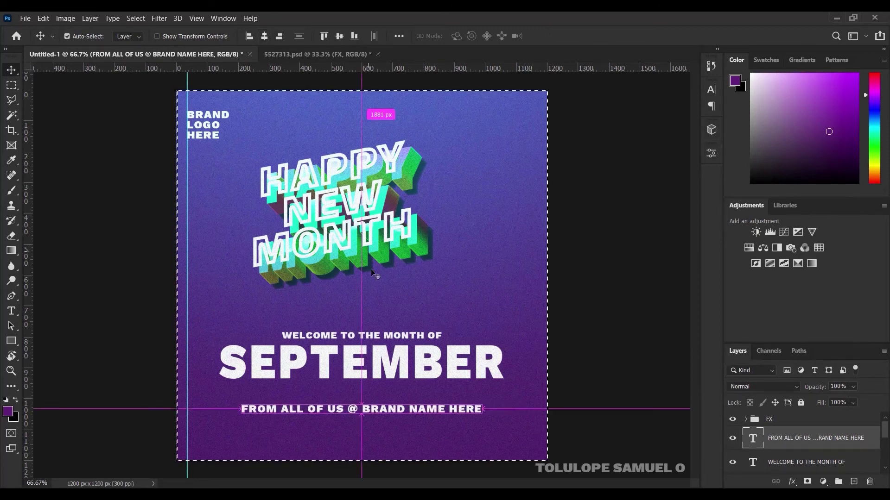
Add a 'BRAND SOCIALS HERE' text line beneath the brand name line
key("ctrl+d")
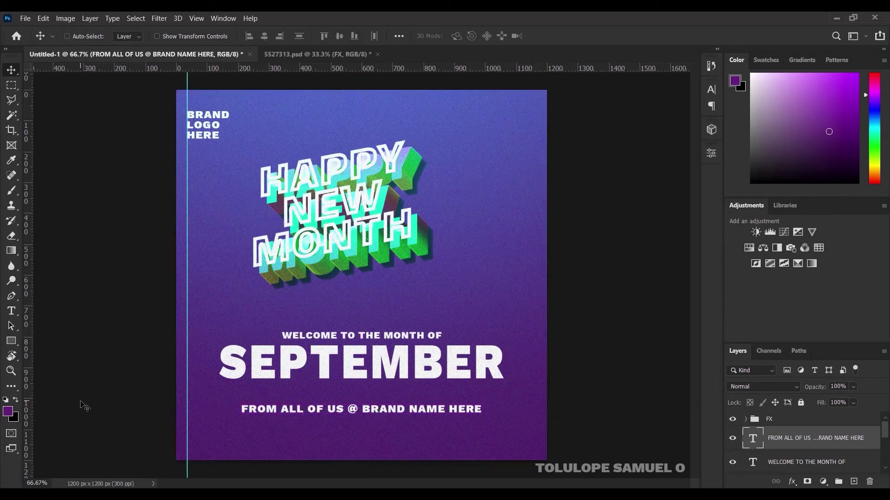
left_click(11, 312)
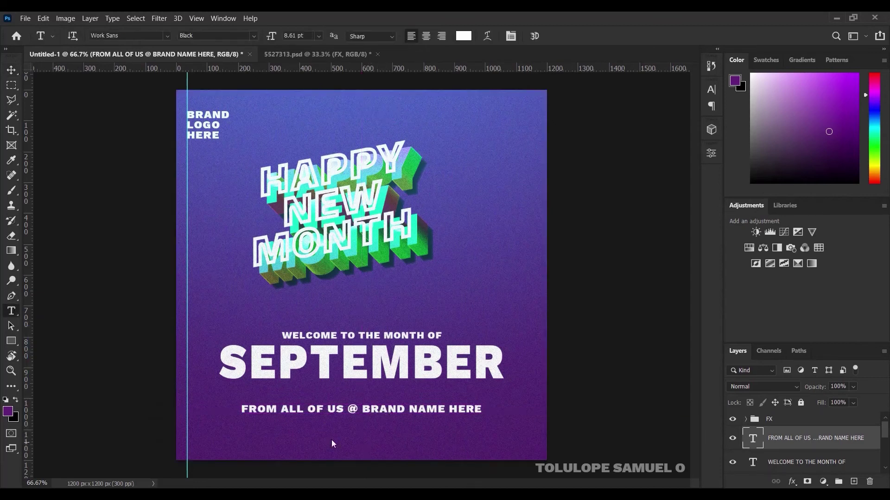
left_click(306, 438)
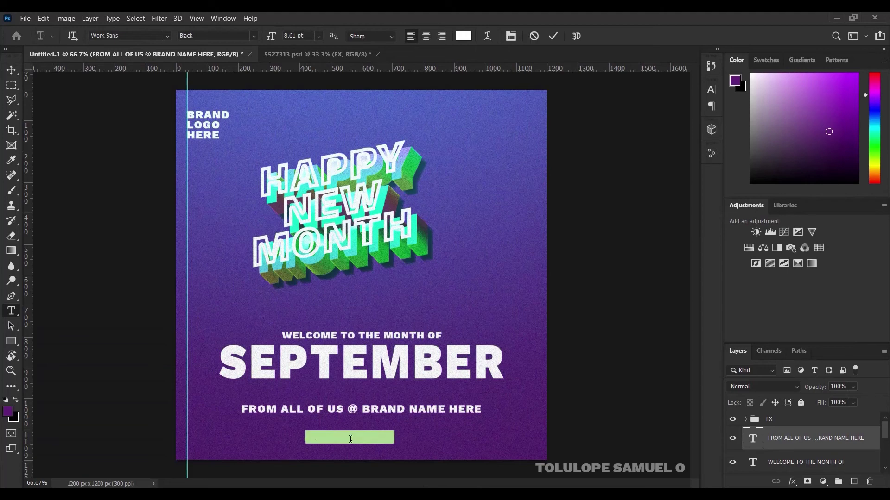
key("BackSpace")
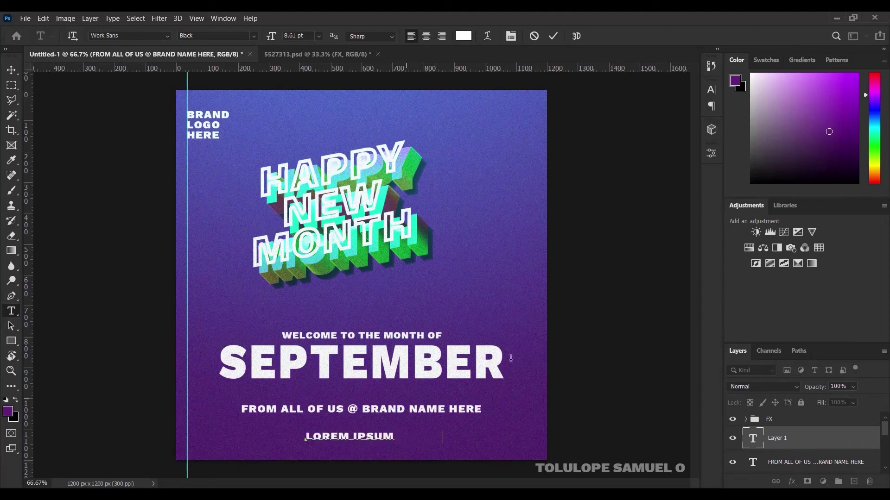
type("BRAND SOCIALS HERE")
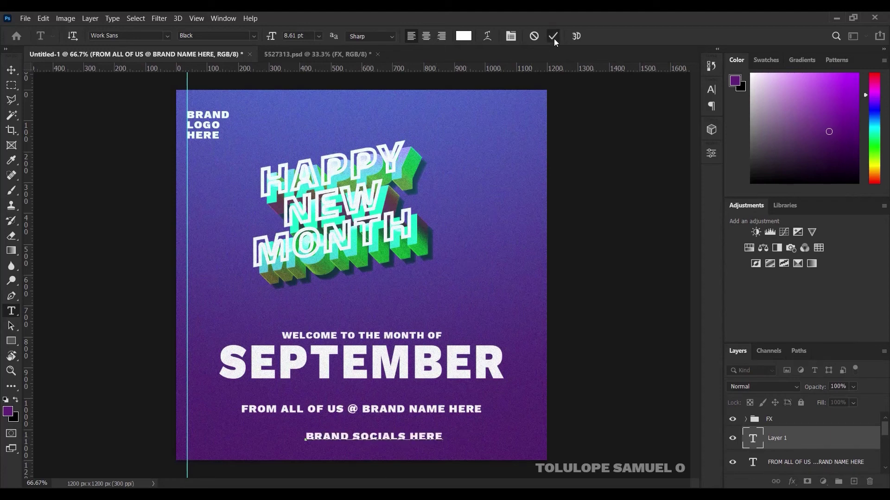
left_click(554, 38)
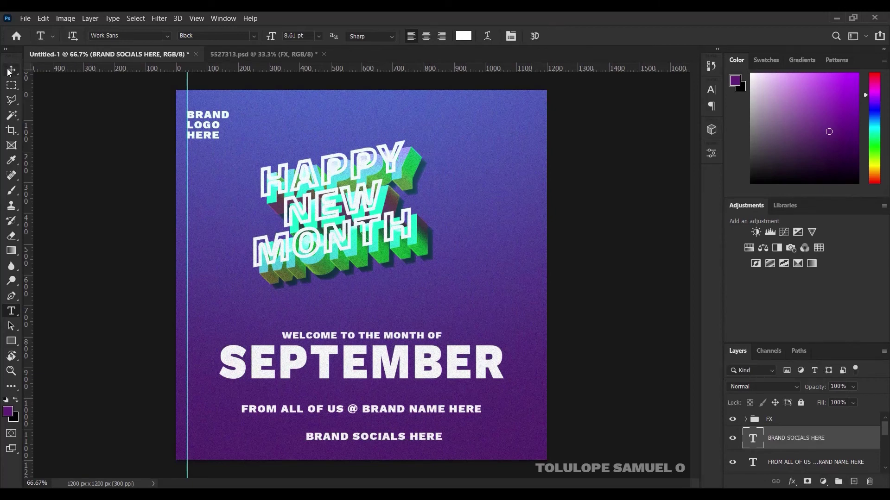
Centre the BRAND SOCIALS HERE line horizontally on the canvas
left_click(11, 70)
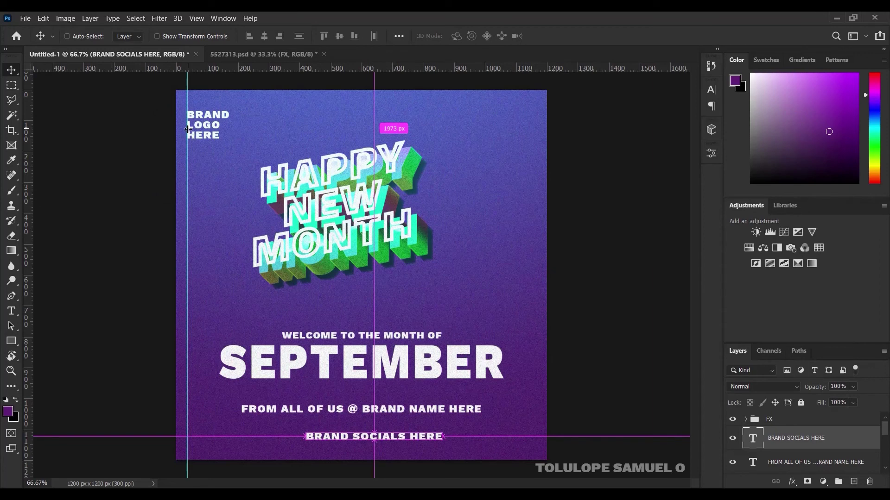
key("ctrl+a")
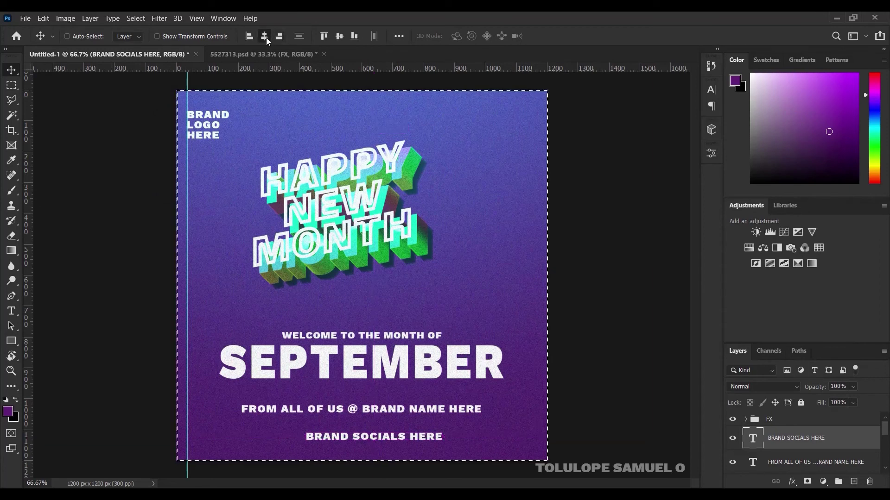
left_click(266, 38)
key("ctrl+d")
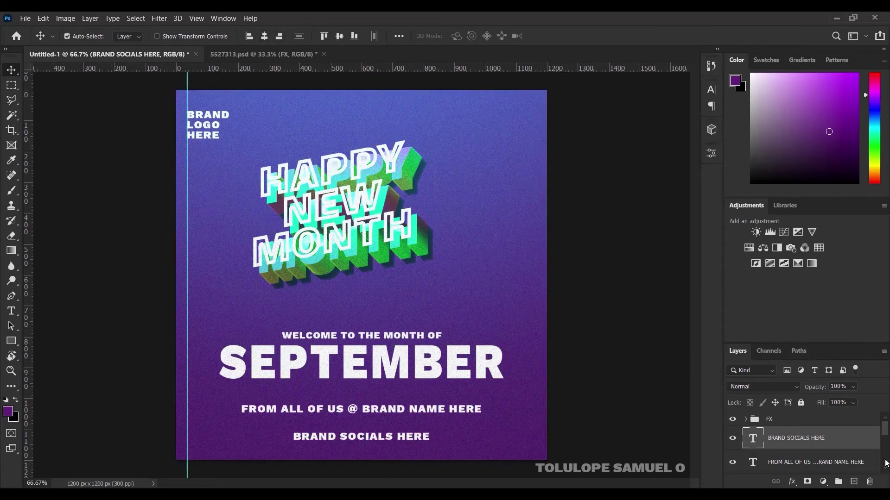
Move the WELCOME TO THE MONTH OF and SEPTEMBER layers up slightly and re-centre them
scroll(885, 440, "down", 2)
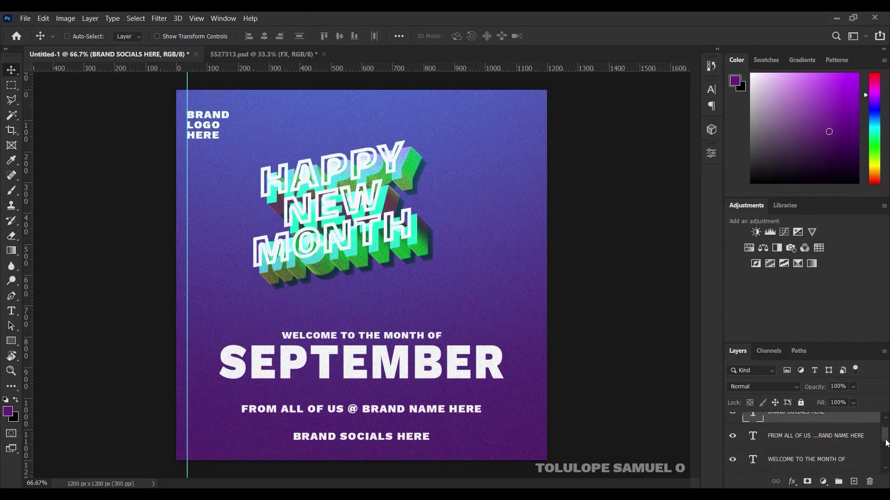
scroll(886, 442, "down", 1)
scroll(885, 442, "down", 1)
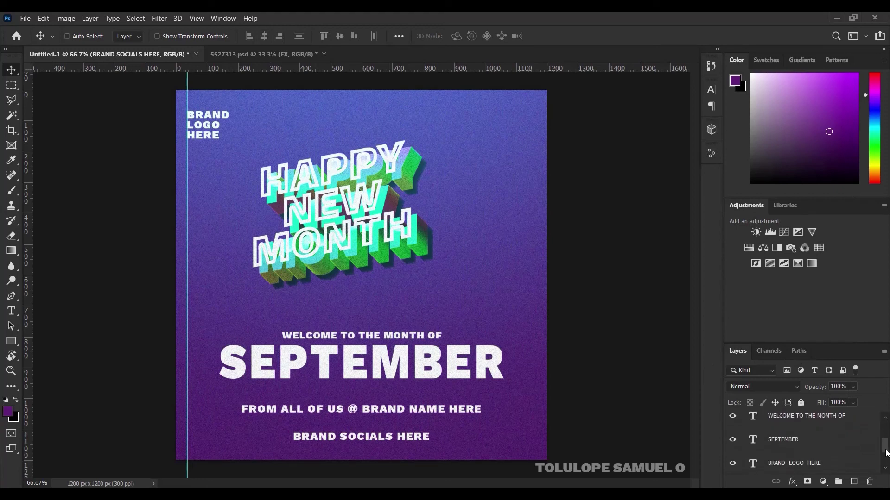
left_click(811, 419)
left_click(809, 446, "ctrl")
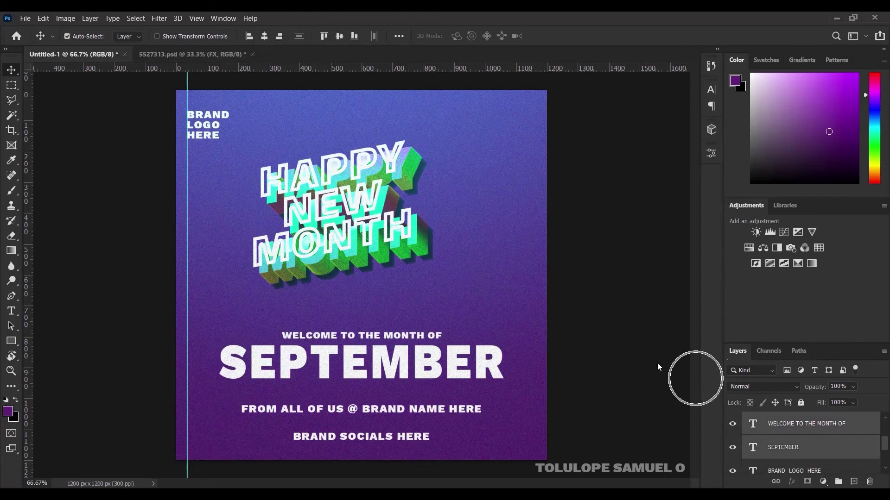
key("ctrl")
left_click_drag(407, 353, 408, 343)
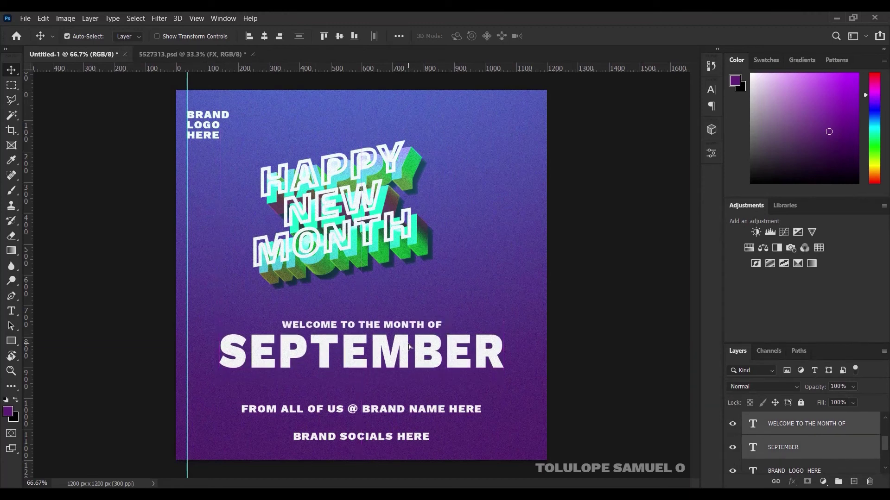
key("ctrl+a")
left_click(265, 37)
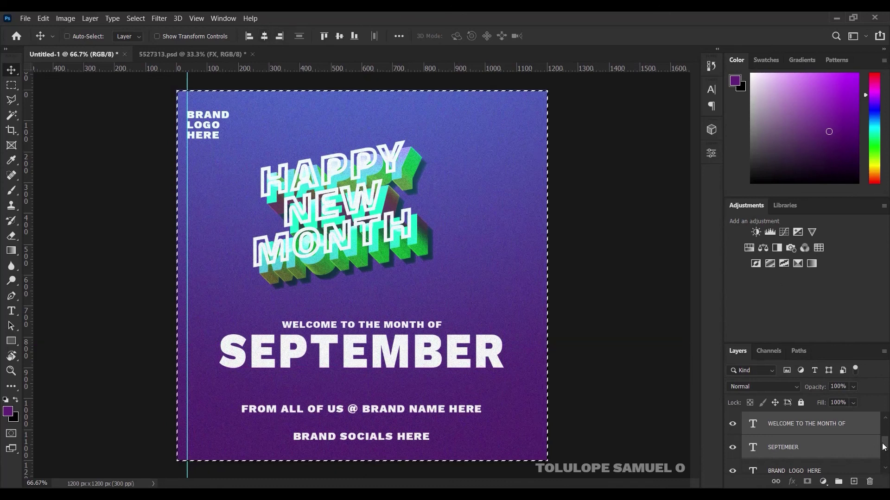
Nudge the FROM ALL OF US brand name line up slightly
left_click_drag(886, 444, 886, 434)
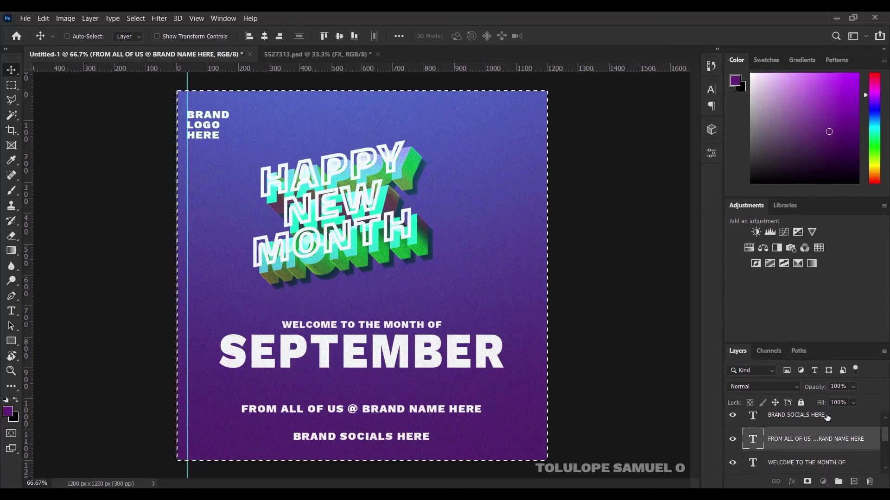
key("alt+bracketright")
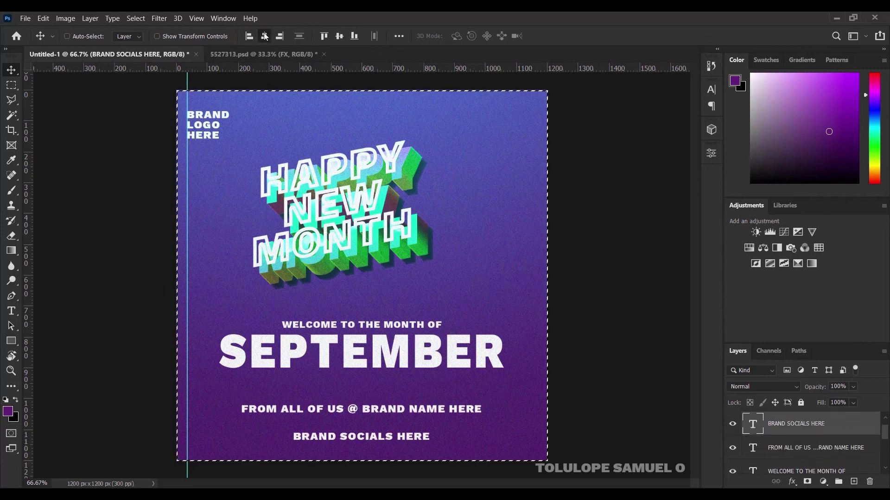
key("ctrl+d")
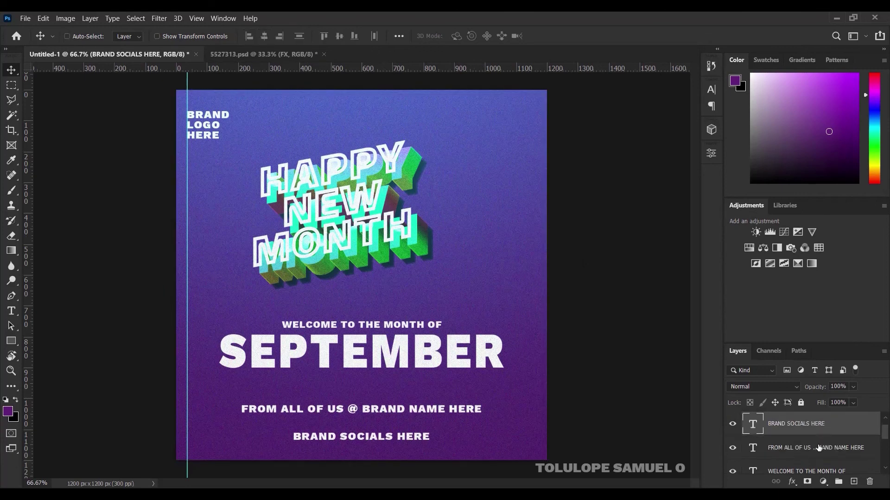
left_click(819, 447)
key("Up")
key("Up")
key("Up")
key("Up")
key("Up")
key("Up")
key("Up")
key("Up")
key("Up")
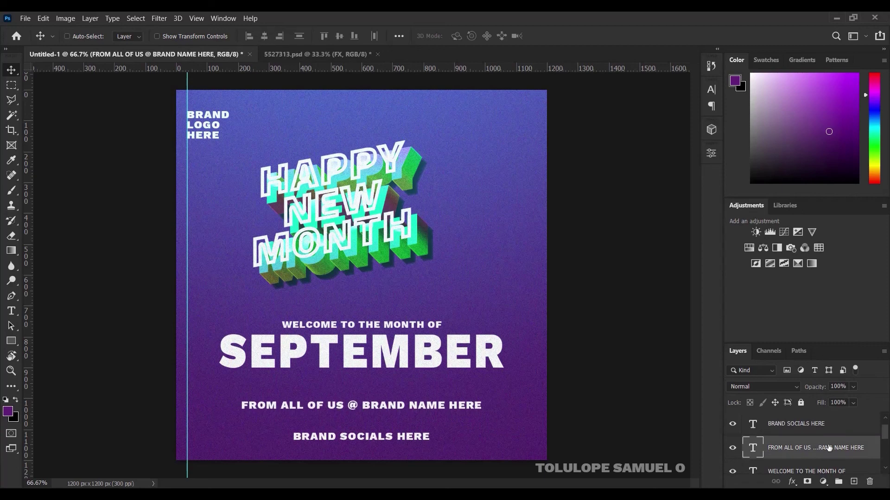
mouse_move(885, 433)
left_mouse_down()
mouse_move(885, 454)
mouse_move(881, 425)
left_mouse_up()
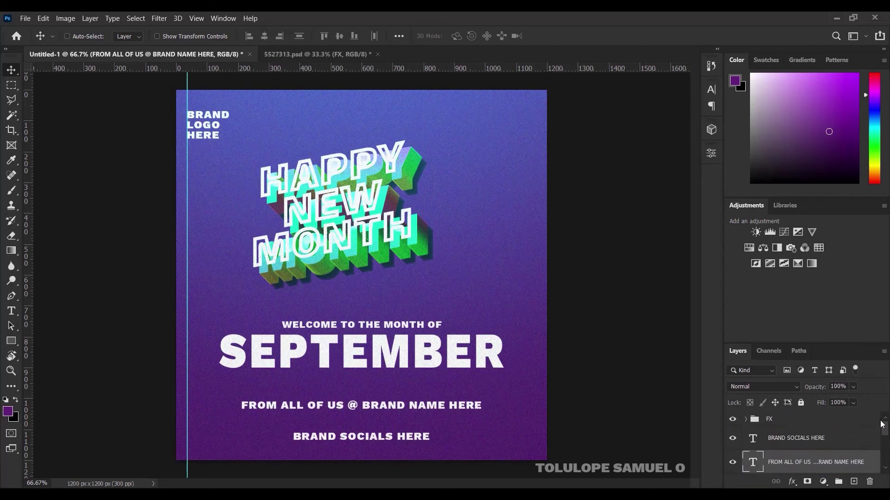
Align the FX group holding the 3D HAPPY NEW MONTH headline to the canvas centre
left_click(799, 419)
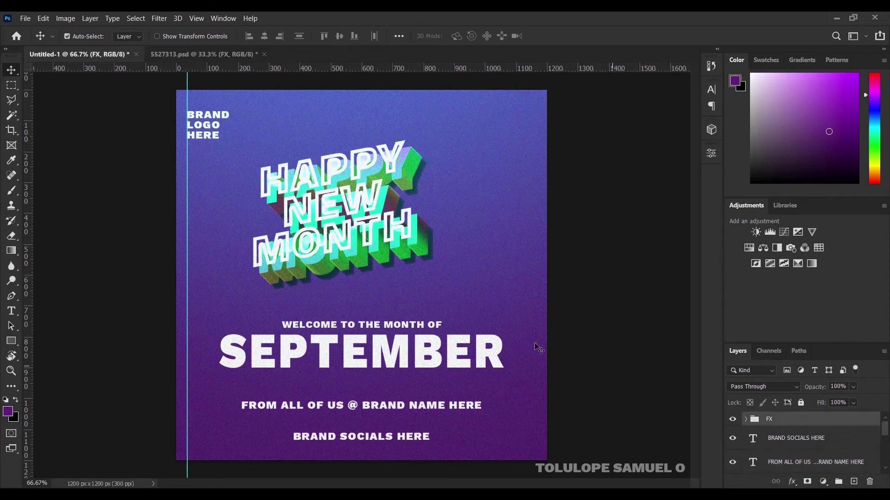
key("ctrl+a")
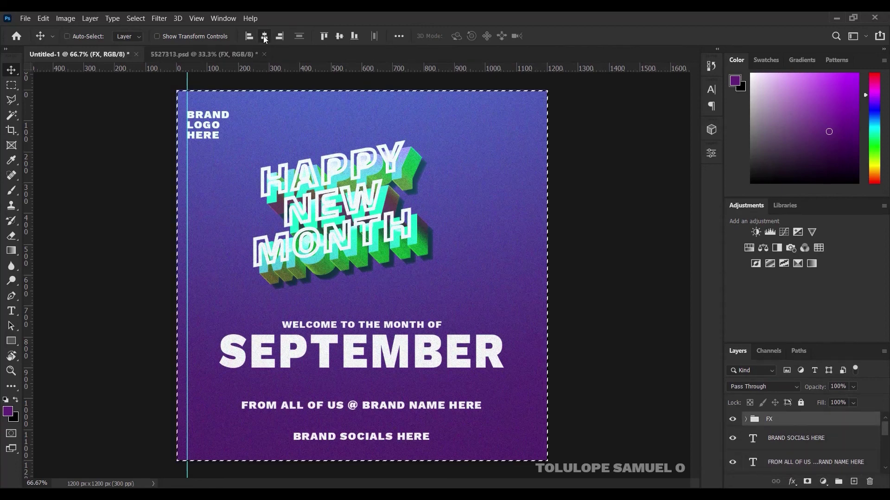
left_click(264, 37)
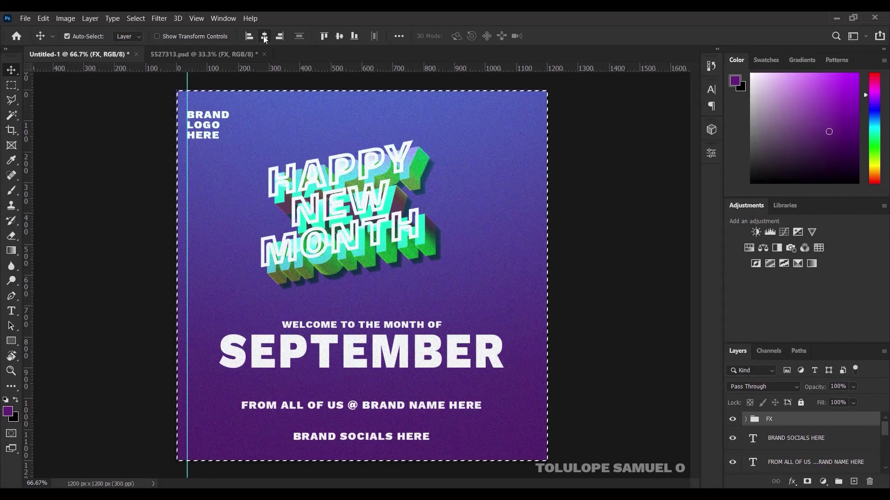
key("ctrl+d")
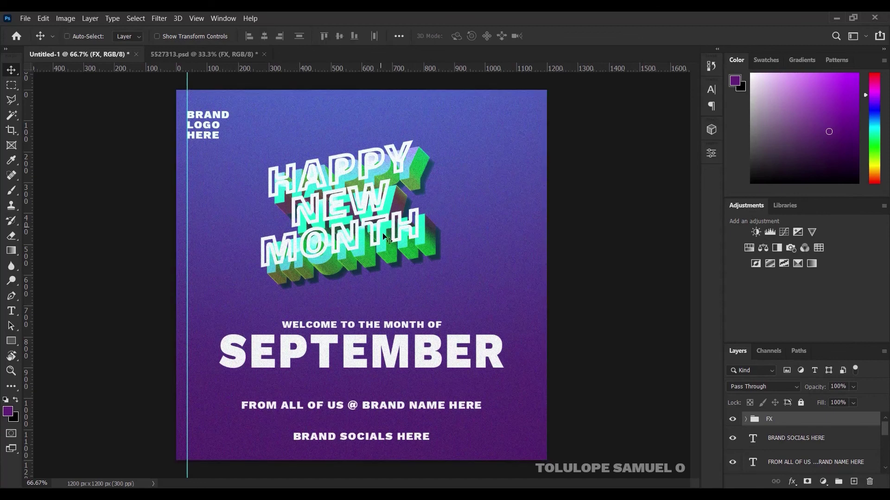